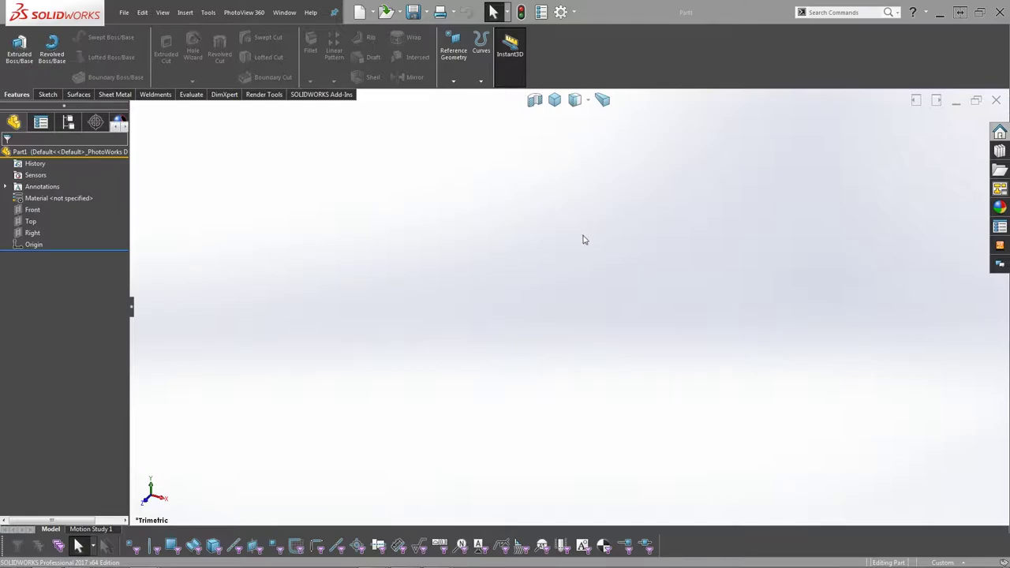
# Start a 3D sketch and draw a 135 mm line along the X axis from the origin
pyautogui.click(46, 94)
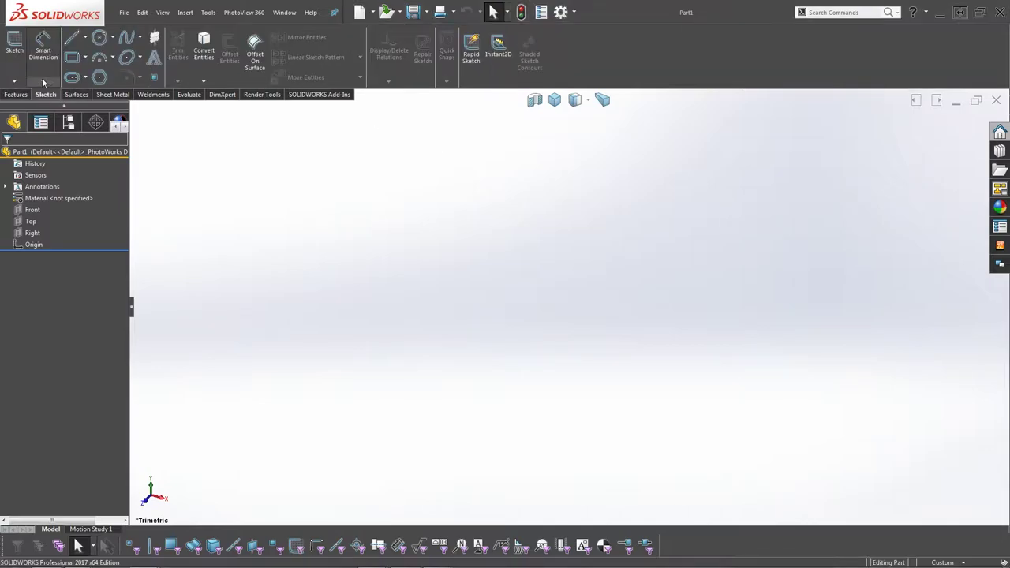
pyautogui.click(16, 82)
pyautogui.click(26, 108)
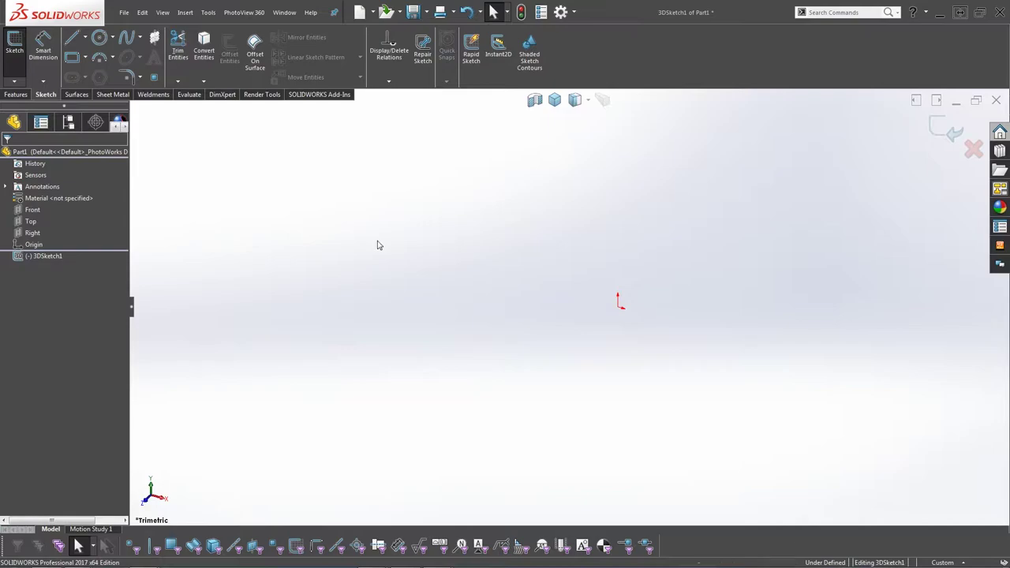
pyautogui.click(71, 40)
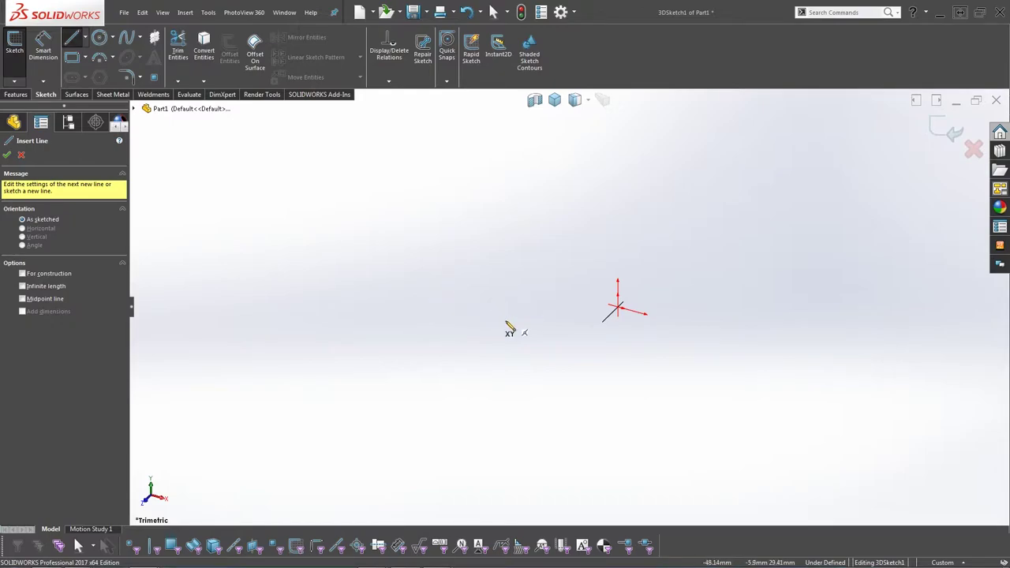
pyautogui.click(619, 308)
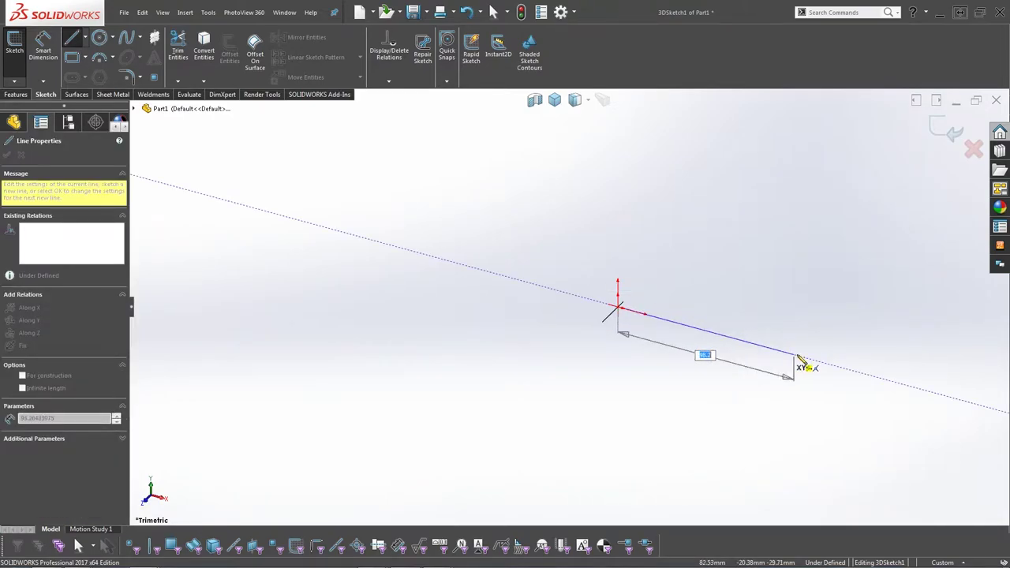
pyautogui.write('1')
pyautogui.press('Return')
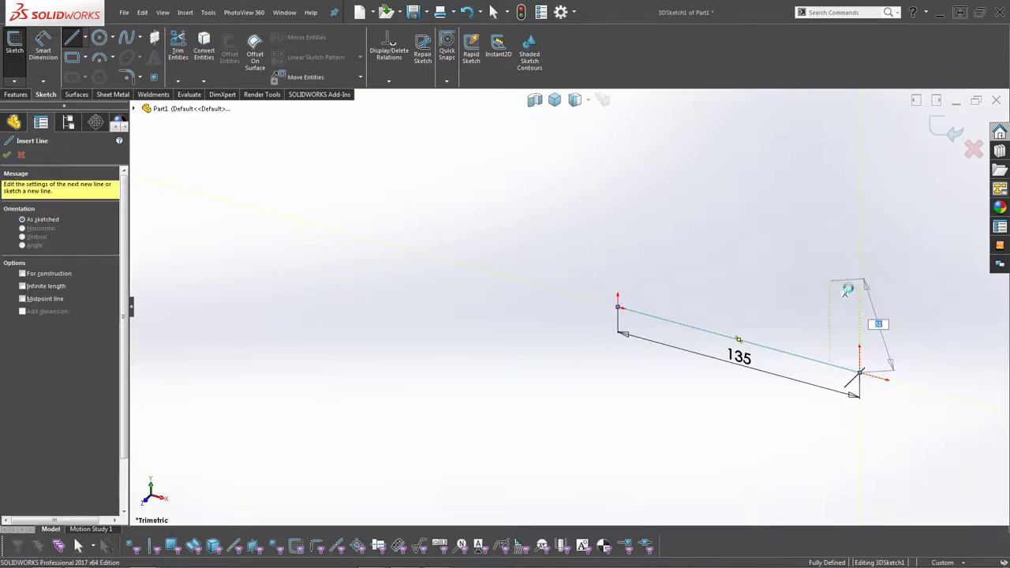
pyautogui.press('Escape')
pyautogui.keyDown('ctrl'); pyautogui.moveTo(913, 333); pyautogui.dragTo(805, 311, button='middle'); pyautogui.keyUp('ctrl')
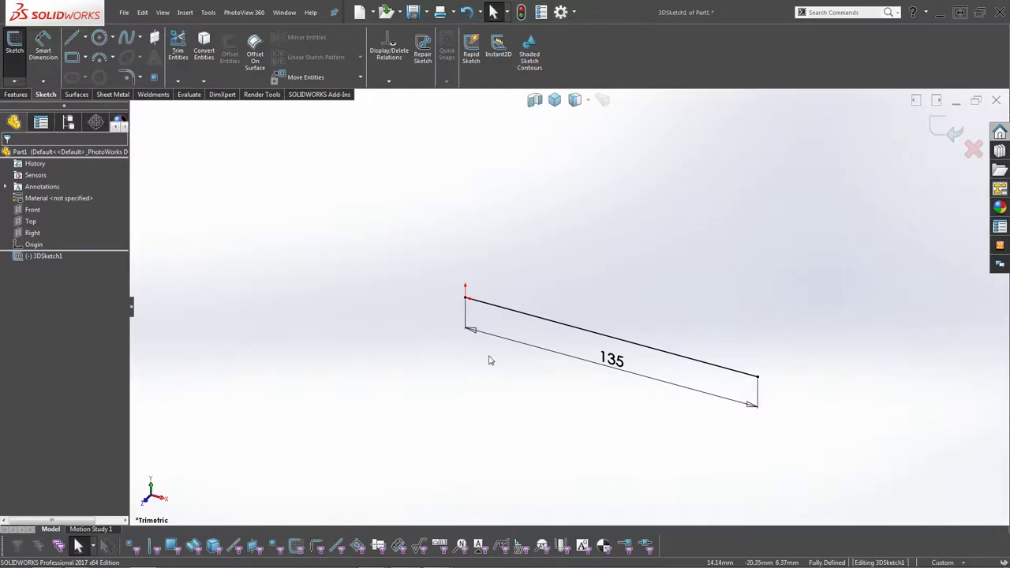
# Check the line's relations and the coordinates of its start point at the origin
pyautogui.click(517, 314)
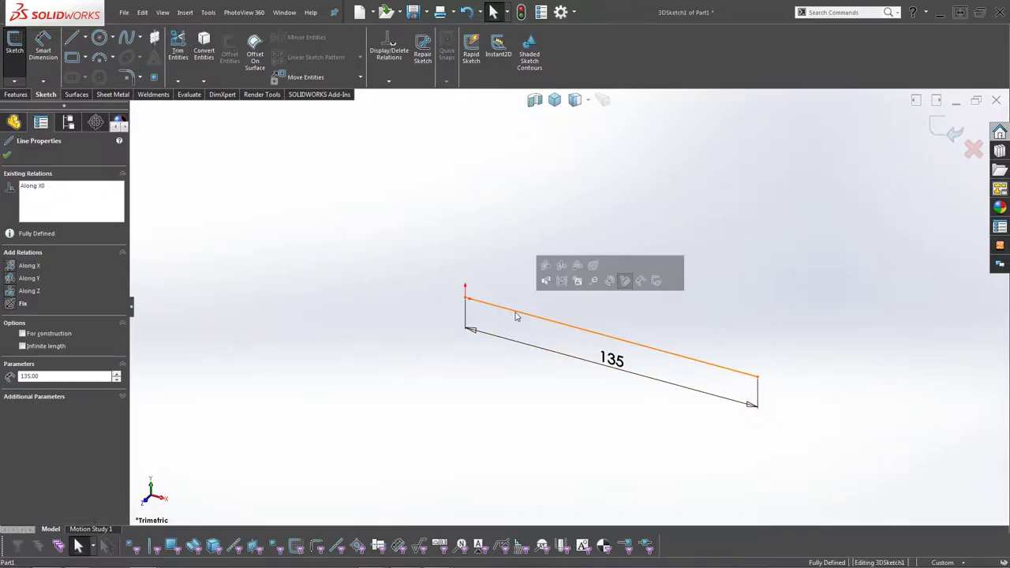
pyautogui.click(466, 299)
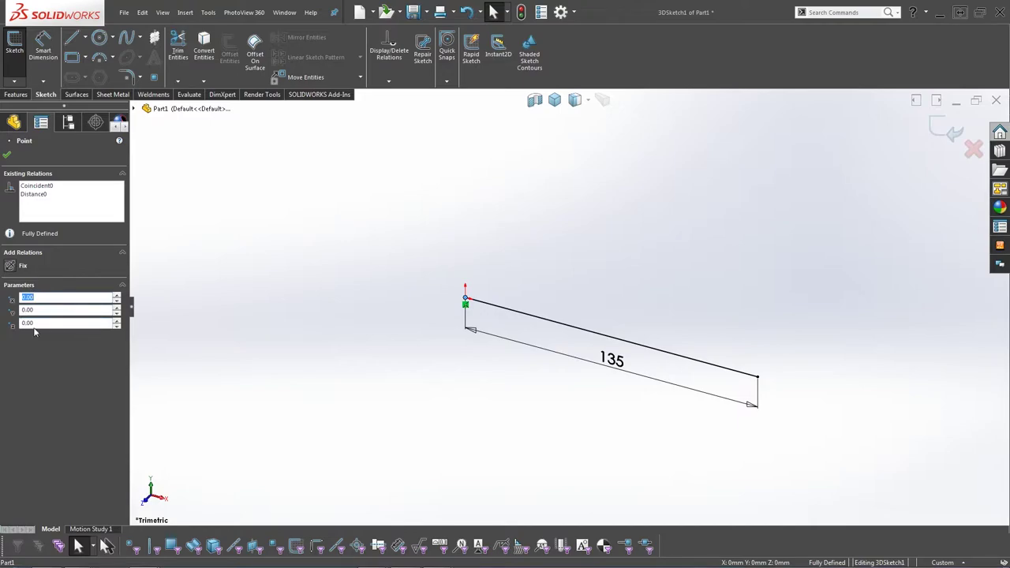
pyautogui.click(7, 156)
pyautogui.click(560, 231)
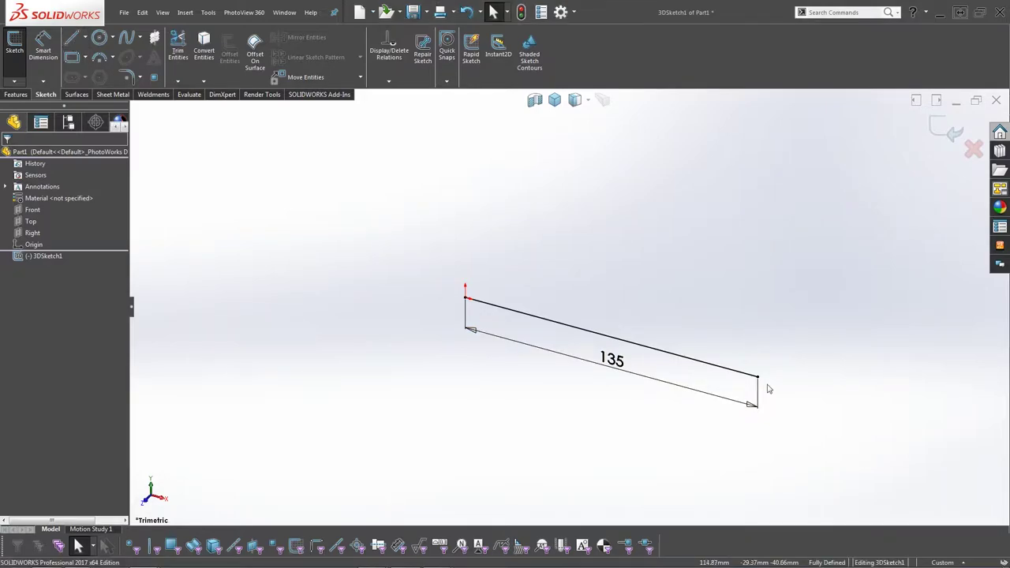
# From the line's far end, draw a 15 mm line straight down followed by a 15 mm line outward along X
pyautogui.press('l')
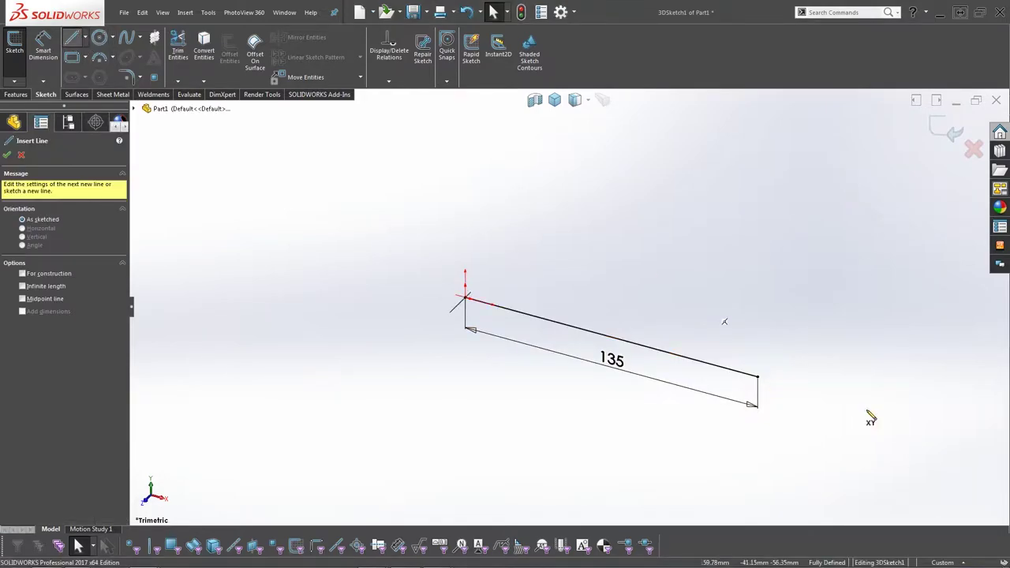
pyautogui.click(759, 378)
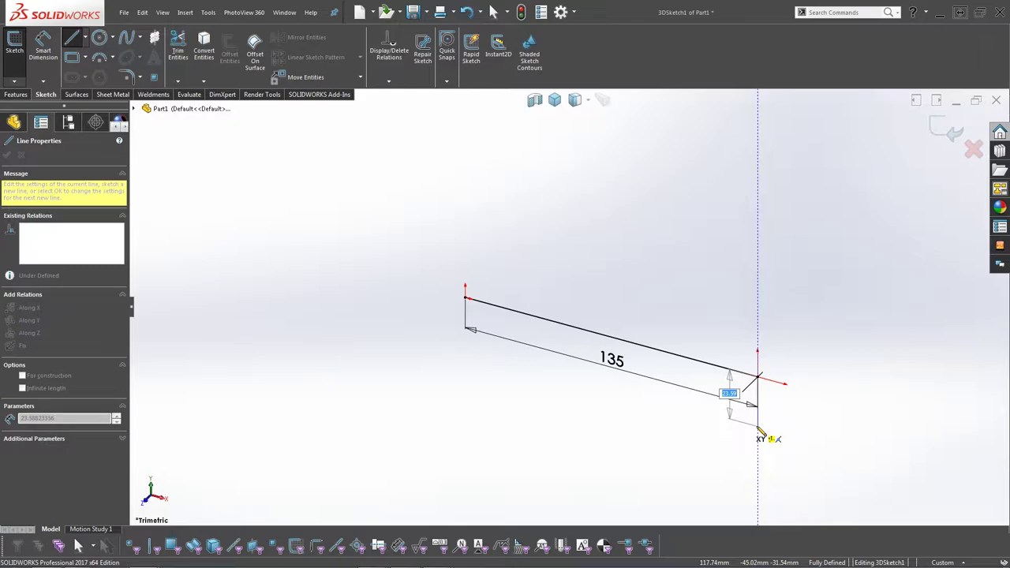
pyautogui.write('15')
pyautogui.press('Return')
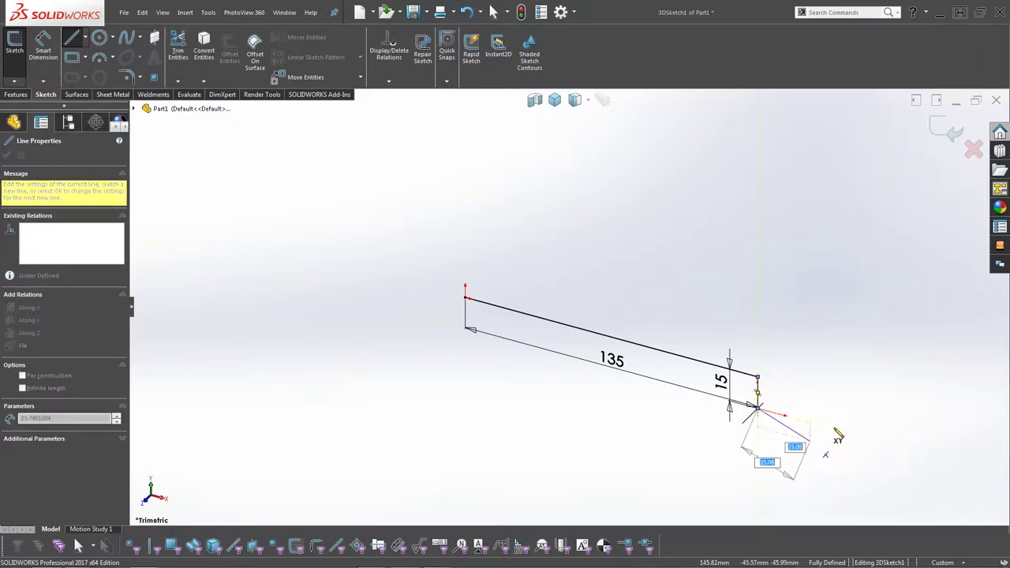
pyautogui.write('15')
pyautogui.press('Return')
pyautogui.rightClick(835, 405)
pyautogui.click(868, 440)
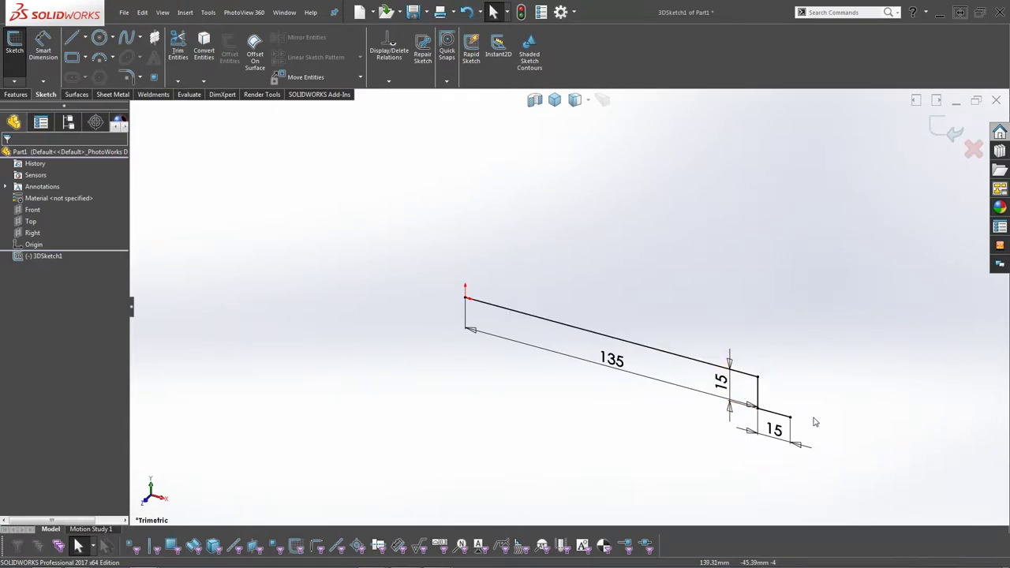
# Switch to the YZ plane and draw a 240 mm line backward along Z from the end of the short X line
pyautogui.scroll(1, 844, 415)
pyautogui.scroll(-2, 839, 332)
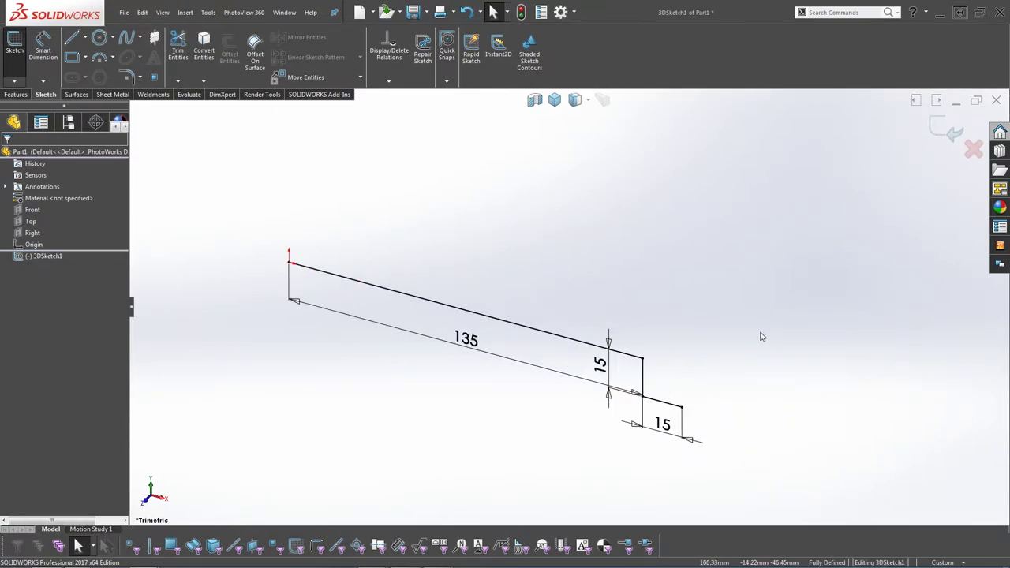
pyautogui.click(72, 38)
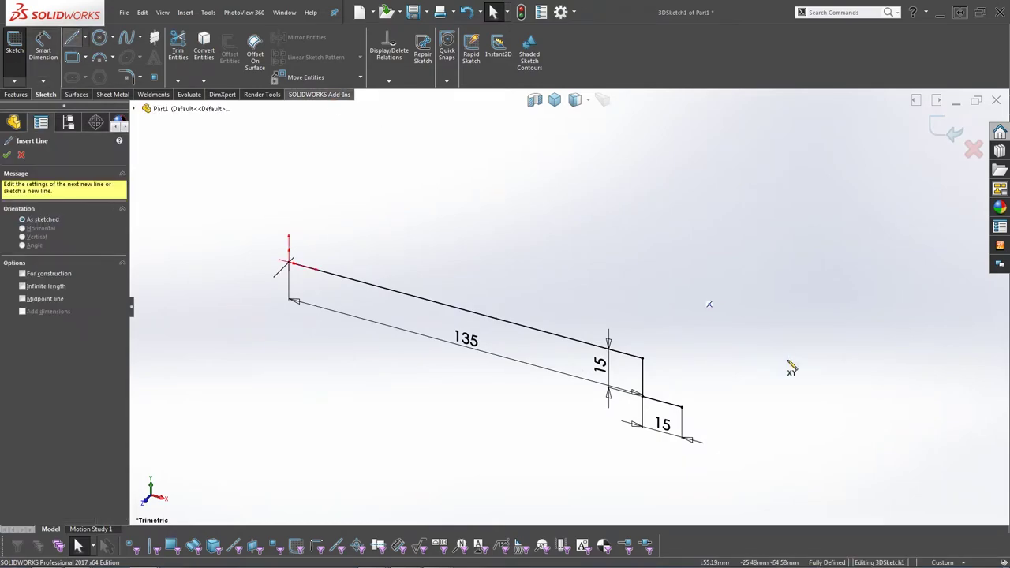
pyautogui.click(682, 407)
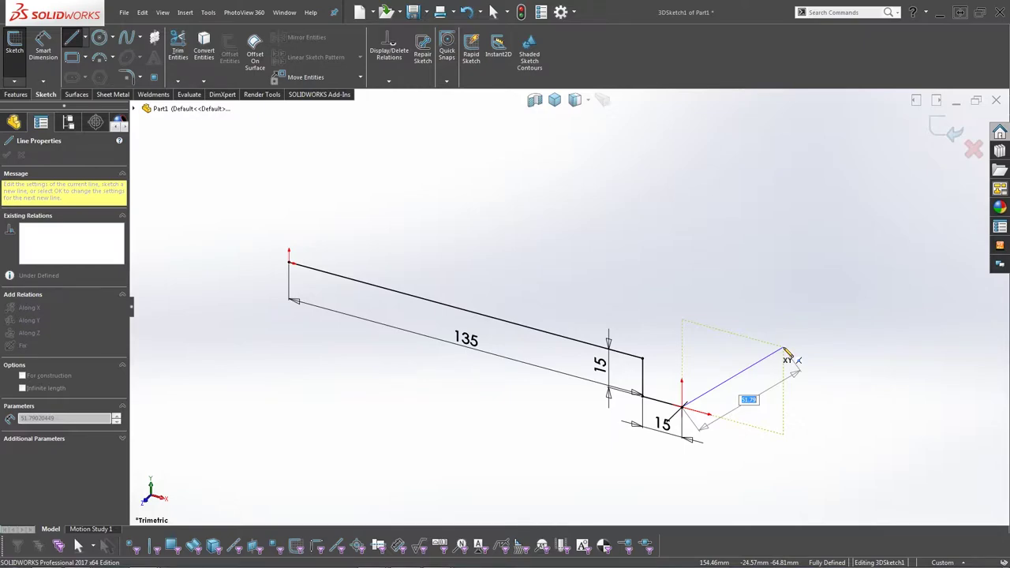
pyautogui.press('Tab')
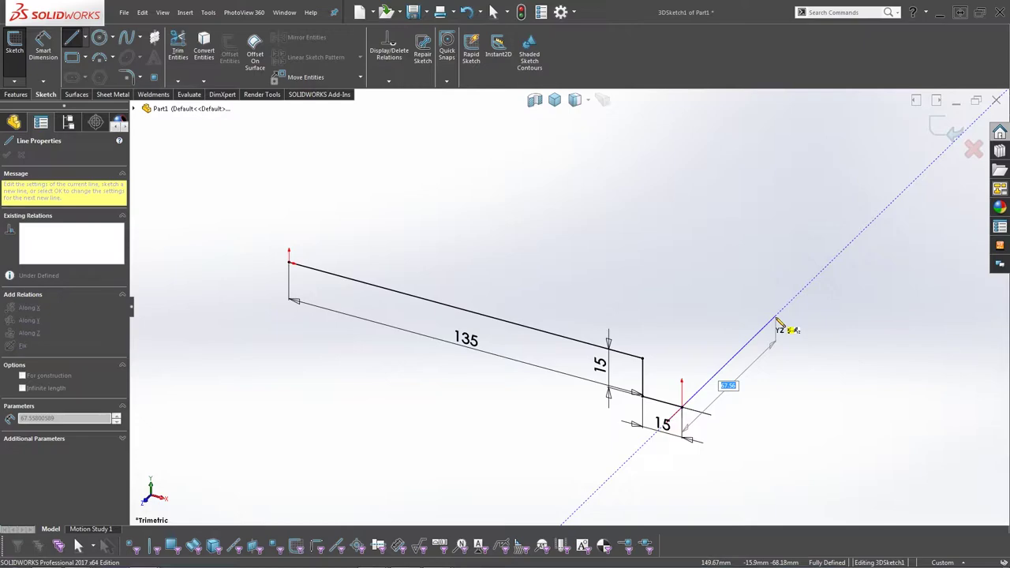
pyautogui.write('240')
pyautogui.press('Return')
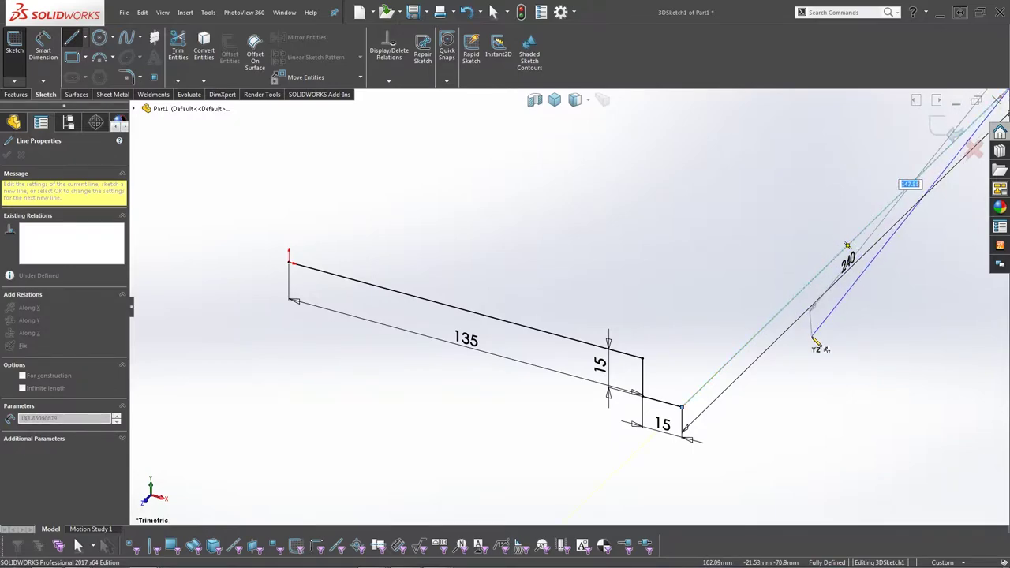
# Try a 15 mm upward line on the XY plane at the far end of the 240 mm line, and delete it
pyautogui.press('z')
pyautogui.press('Tab')
pyautogui.press('Tab')
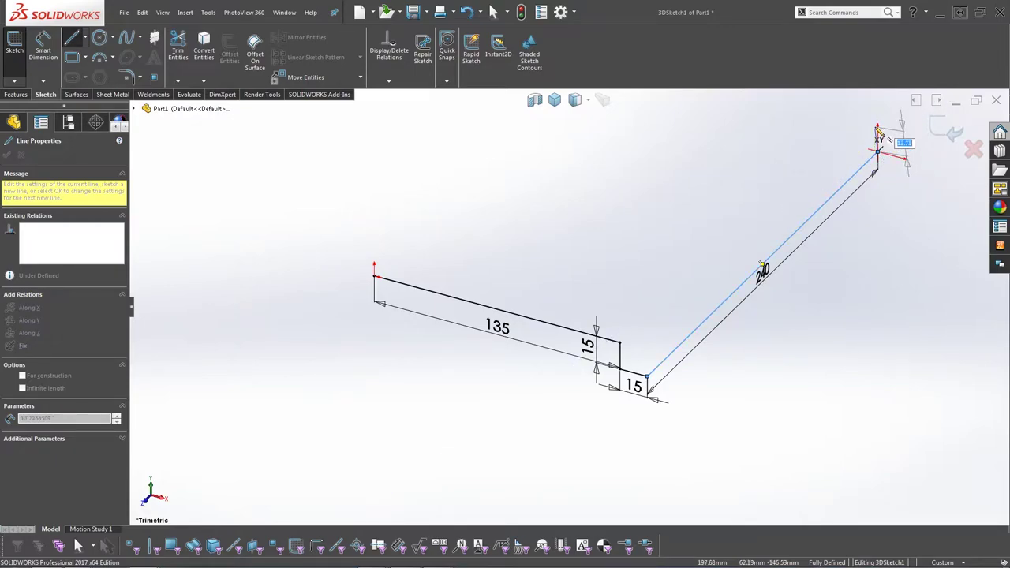
pyautogui.write('15')
pyautogui.press('Return')
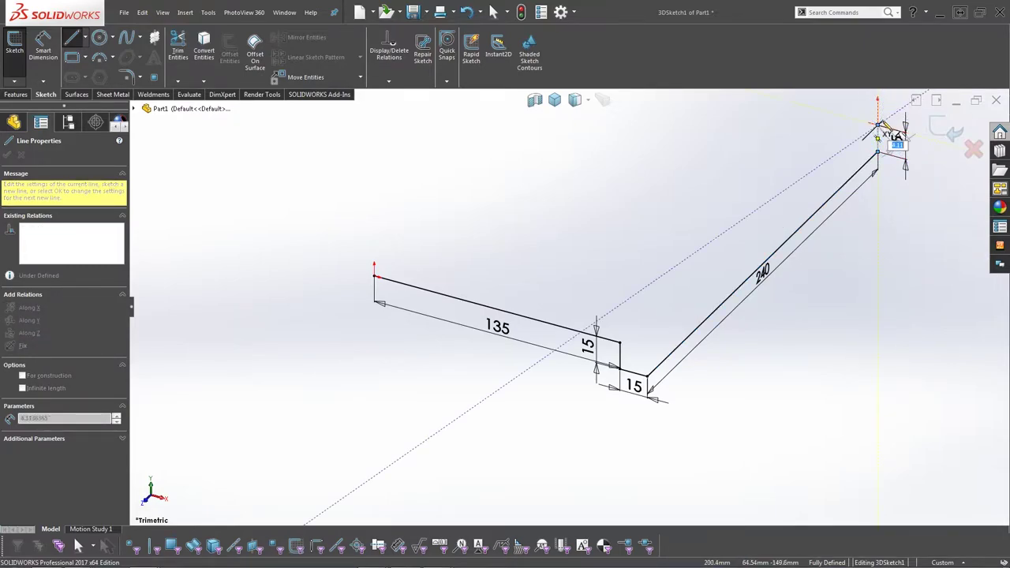
pyautogui.press('Escape')
pyautogui.click(878, 145)
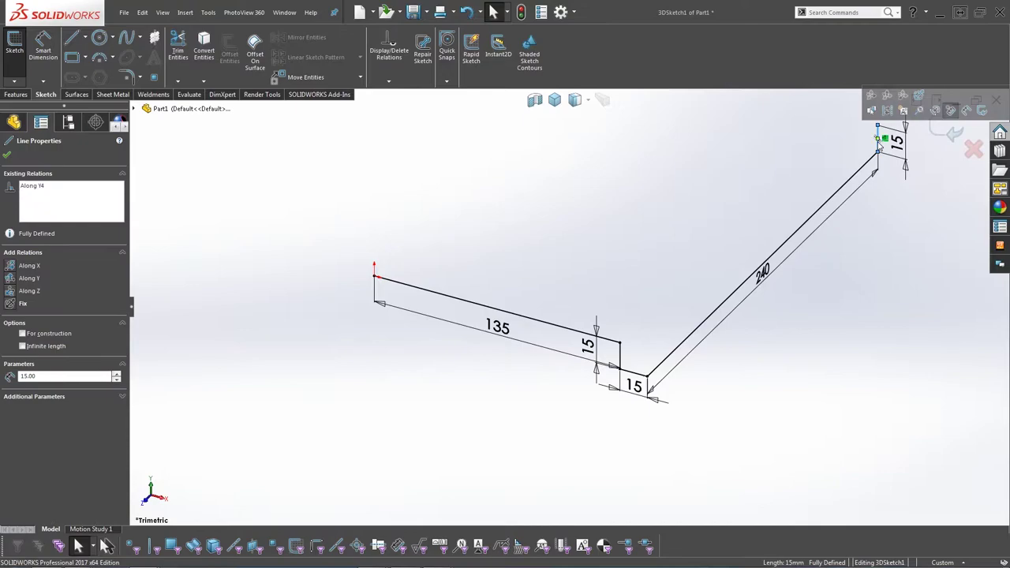
pyautogui.press('Delete')
pyautogui.click(446, 280)
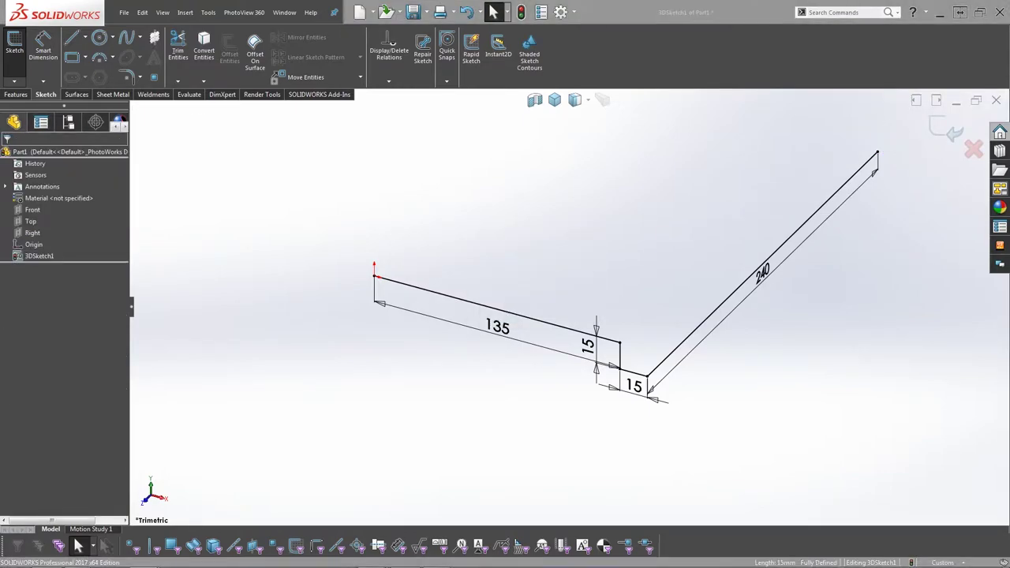
# From the far end of the 240 mm line, draw a 15 mm line back along X followed by a 15 mm line upward
pyautogui.scroll(2, 800, 173)
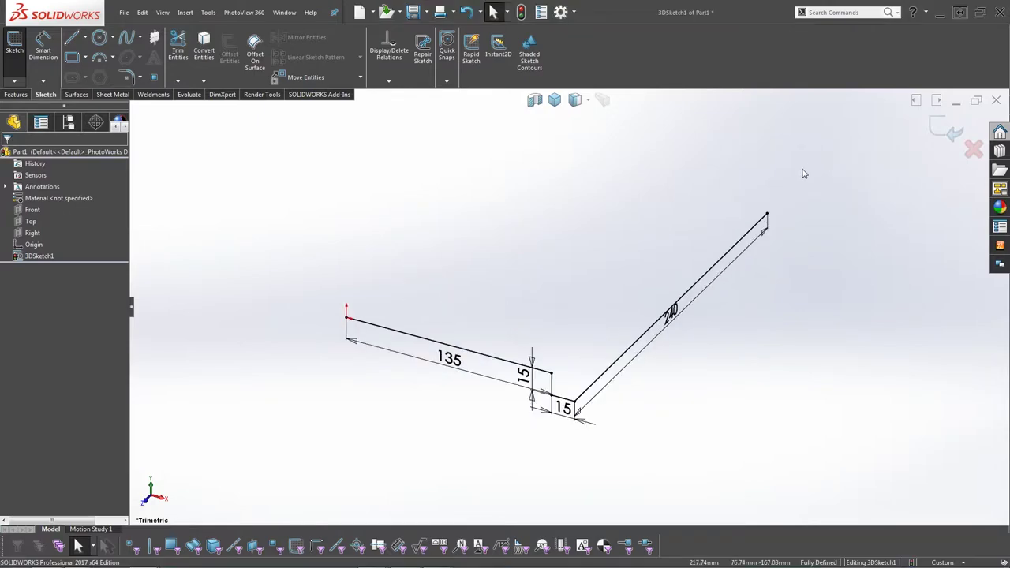
pyautogui.scroll(-4, 439, 142)
pyautogui.click(72, 37)
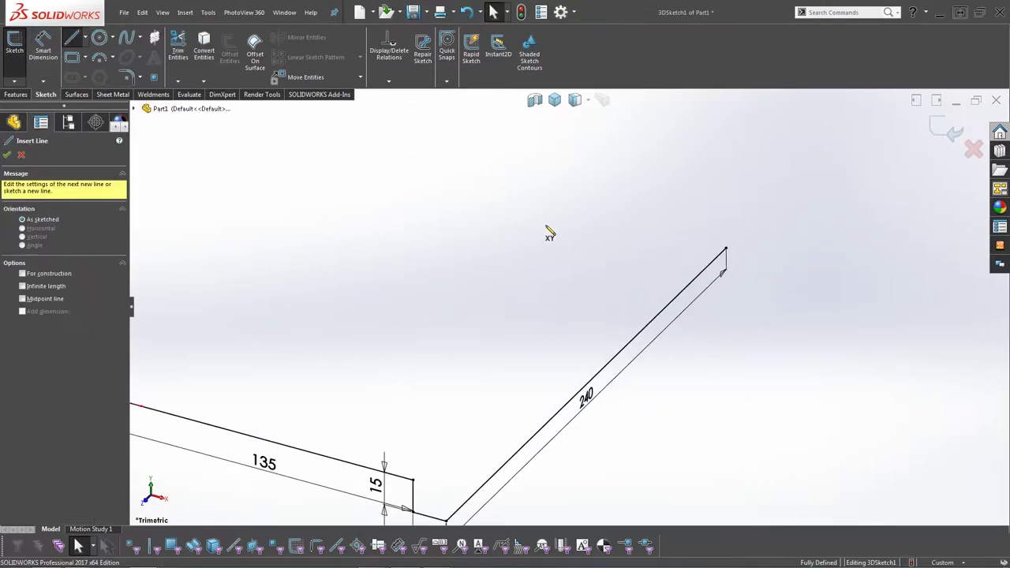
pyautogui.click(726, 249)
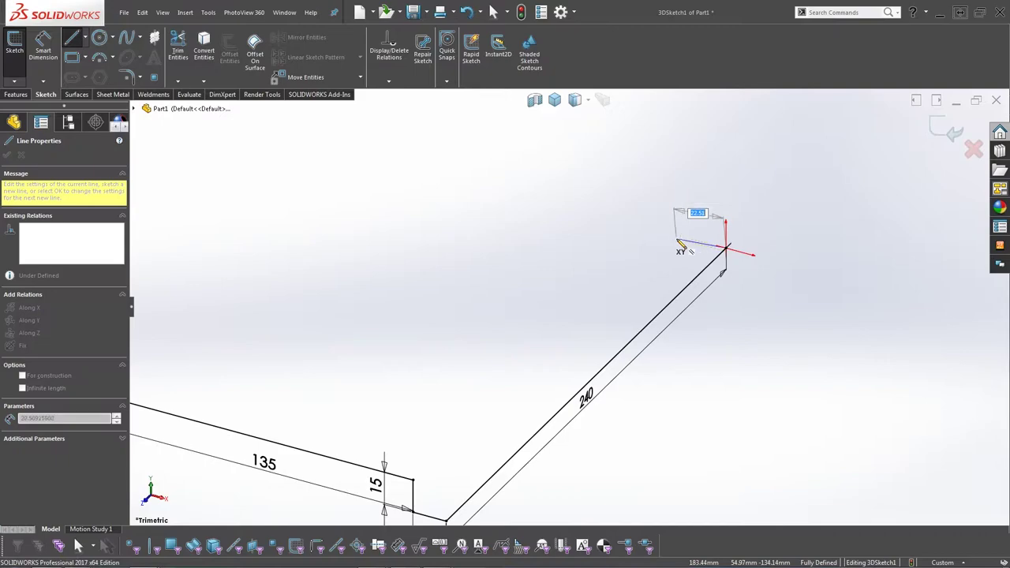
pyautogui.write('1')
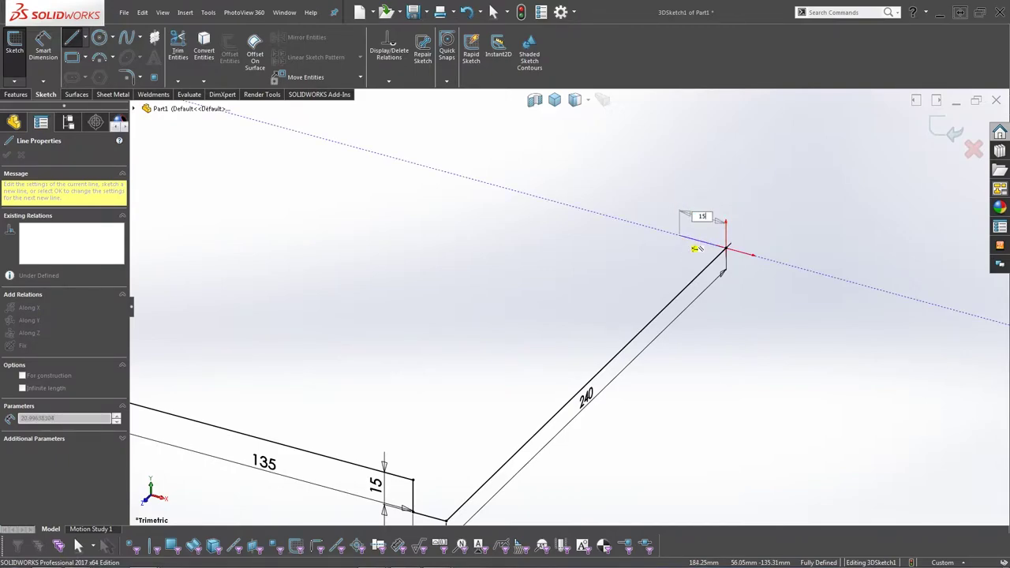
pyautogui.write('5')
pyautogui.press('Return')
pyautogui.write('15')
pyautogui.press('Return')
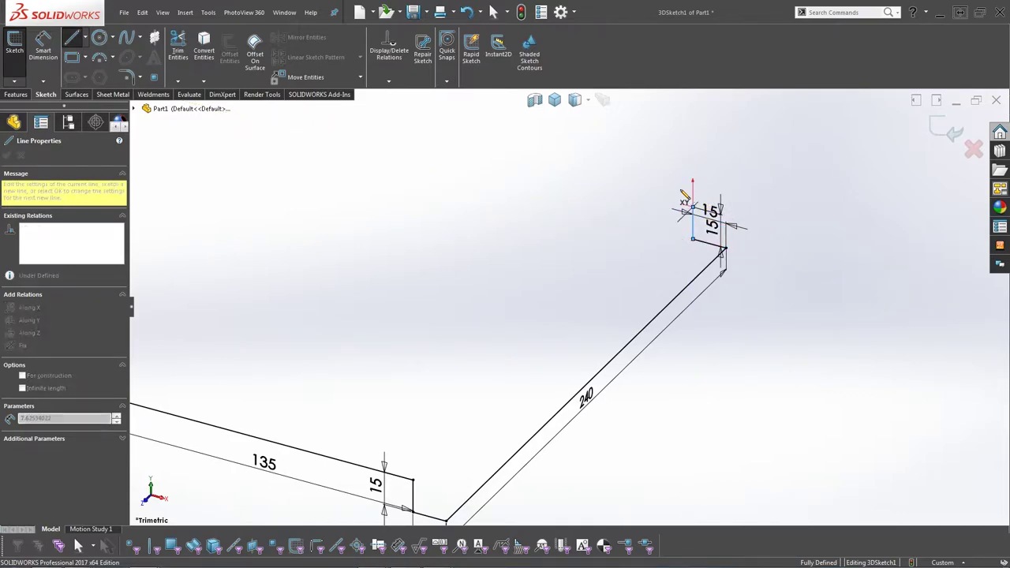
# Finish the chain with a 135 mm line along X, parallel to the first line, and end the Line command
pyautogui.write('135')
pyautogui.press('Return')
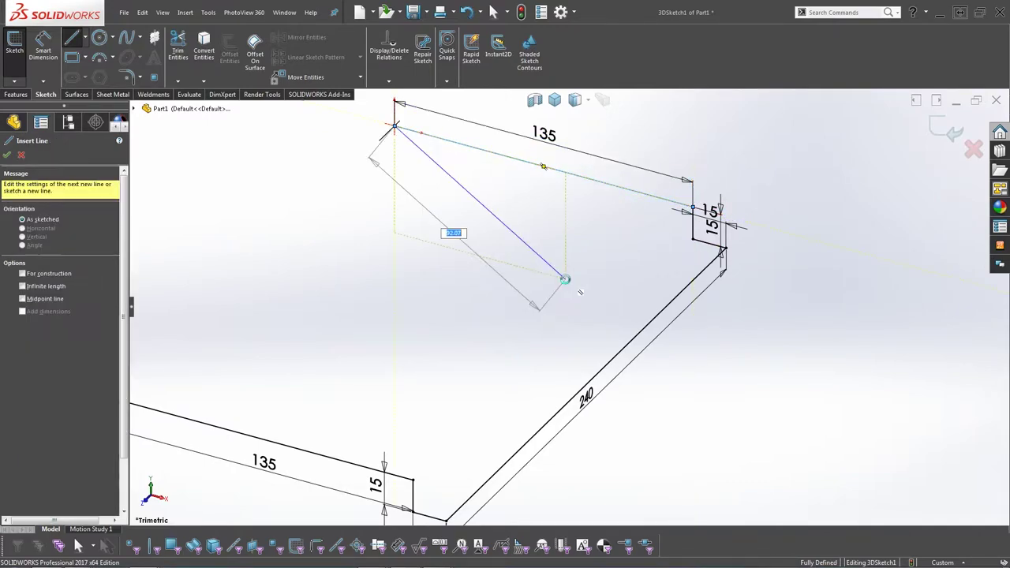
pyautogui.rightClick(572, 284)
pyautogui.click(545, 289)
# Apply 5 mm sketch fillets to the lower inner corners of both 15 mm steps
pyautogui.scroll(4, 553, 286)
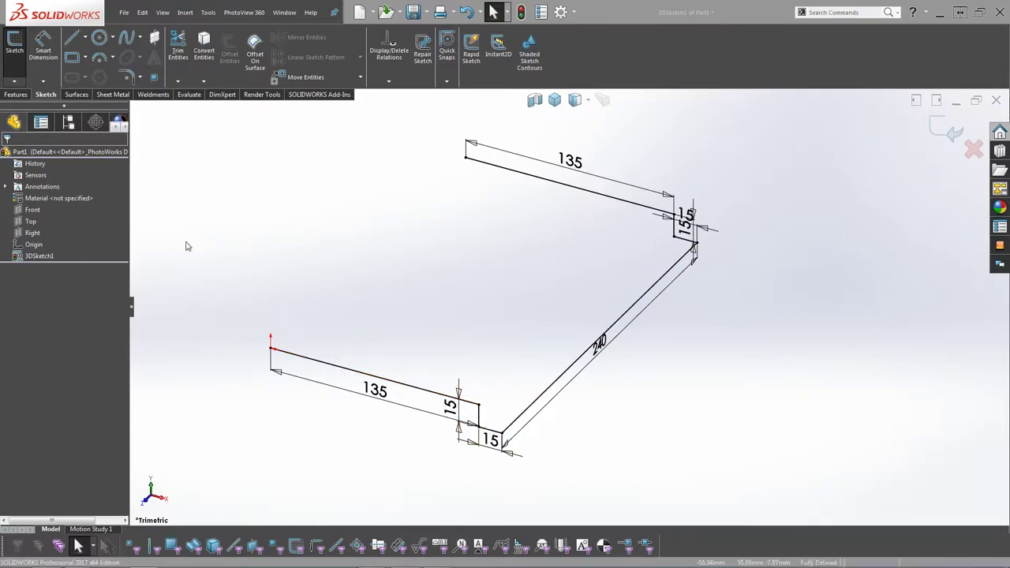
pyautogui.click(128, 78)
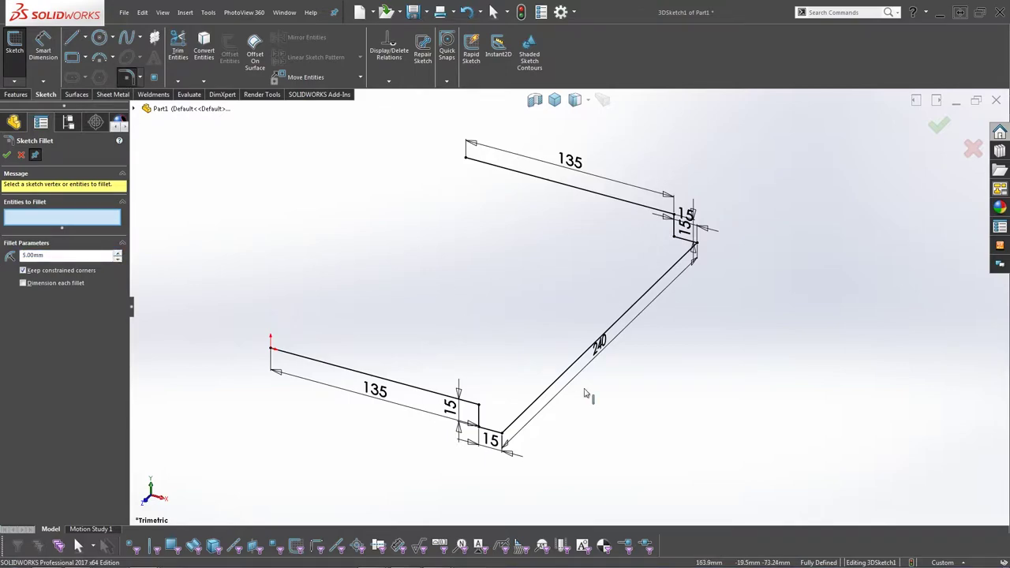
pyautogui.scroll(3, 584, 398)
pyautogui.scroll(-2, 426, 442)
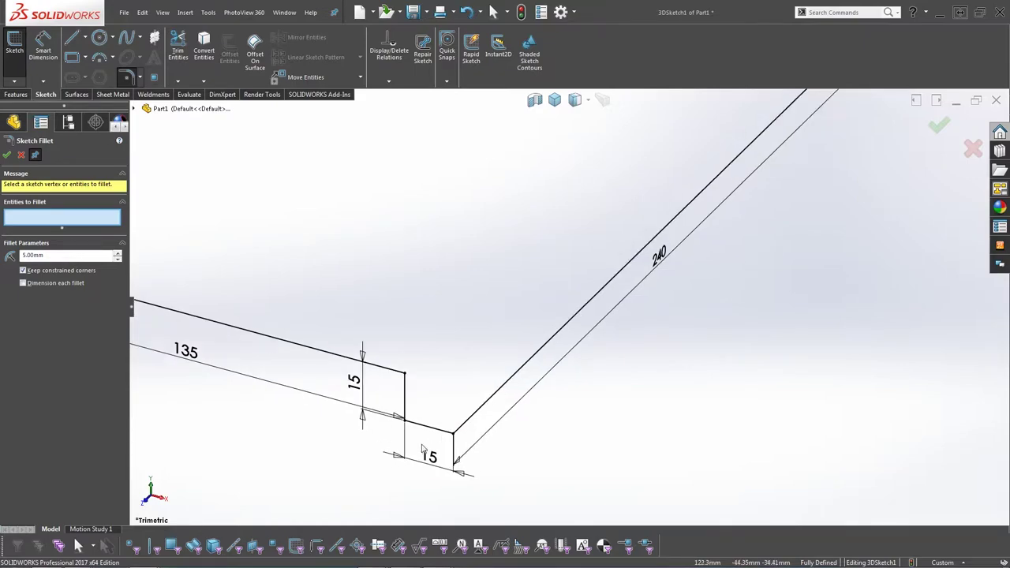
pyautogui.click(405, 424)
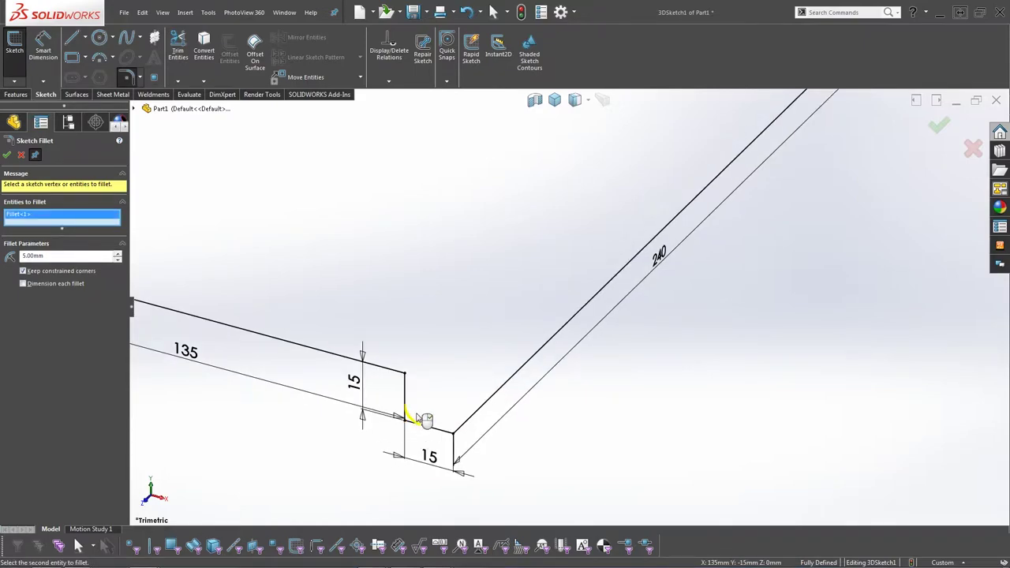
pyautogui.scroll(2, 655, 214)
pyautogui.scroll(-2, 670, 185)
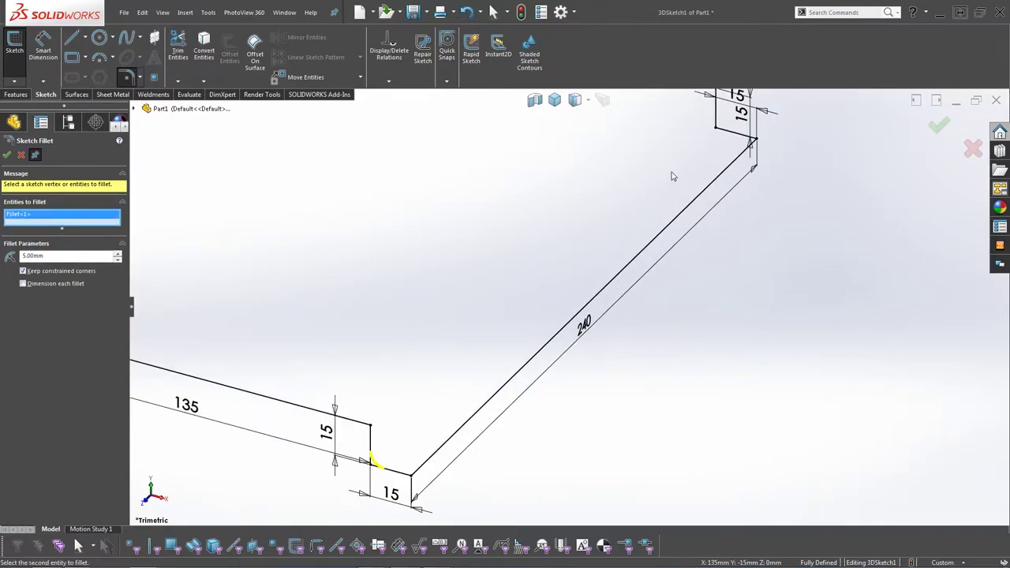
pyautogui.click(716, 132)
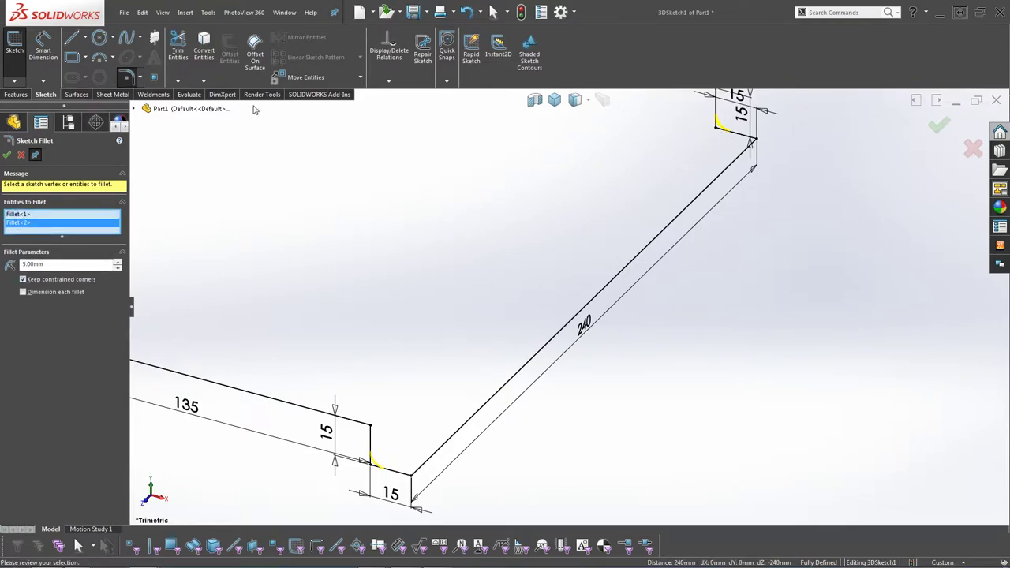
pyautogui.click(953, 129)
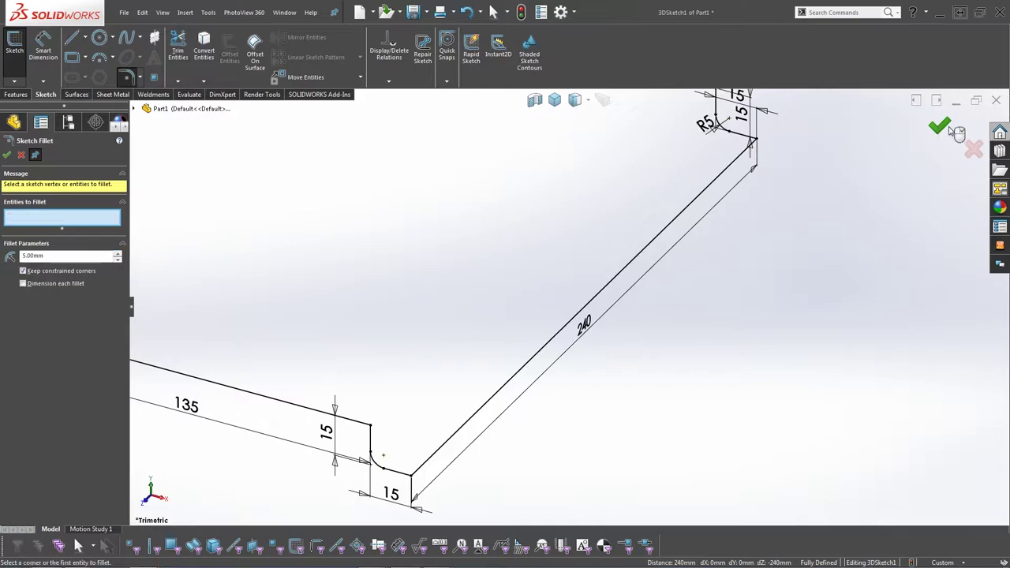
# Finish the sketch fillets and exit the 3D sketch
pyautogui.click(941, 128)
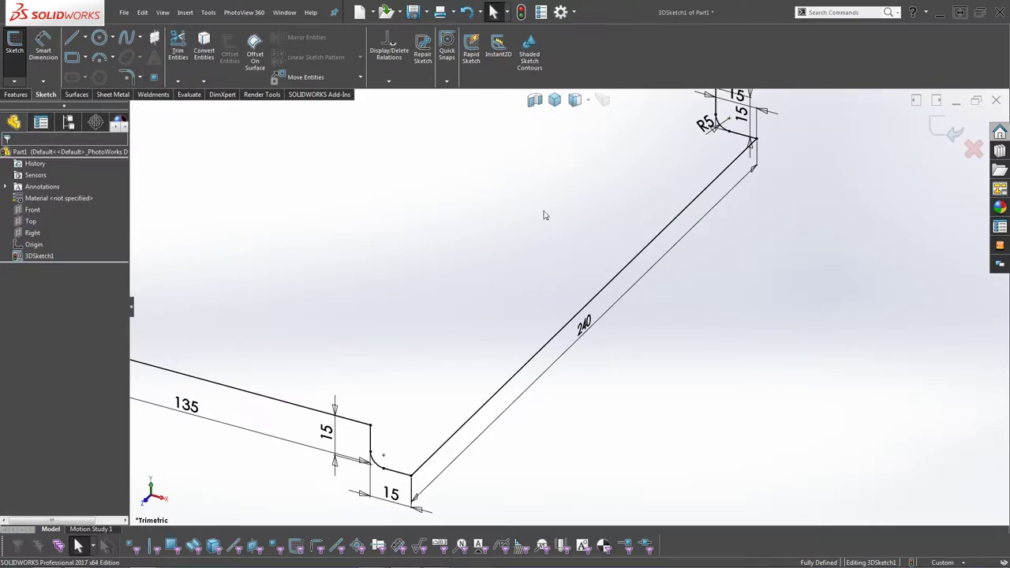
pyautogui.scroll(5, 543, 215)
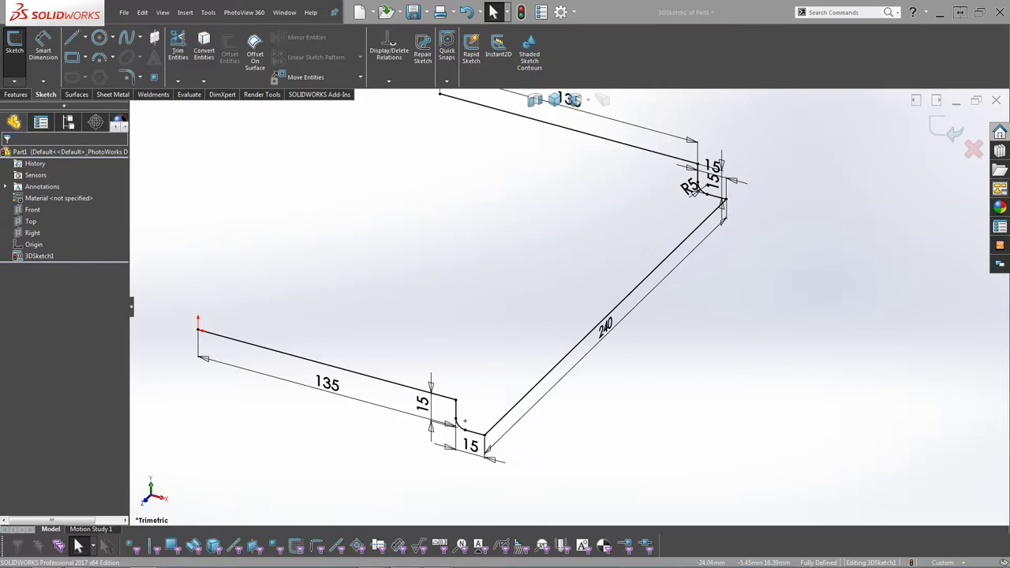
pyautogui.click(945, 133)
# Sketch a 5 mm diameter circle on the Right plane, centred on the origin at the free end of the path
pyautogui.press('z')
pyautogui.moveTo(272, 286)
pyautogui.mouseDown(button='middle')
pyautogui.moveTo(318, 235)
pyautogui.moveTo(429, 212)
pyautogui.moveTo(481, 263)
pyautogui.moveTo(433, 322)
pyautogui.moveTo(434, 388)
pyautogui.moveTo(469, 390)
pyautogui.moveTo(450, 361)
pyautogui.mouseUp(button='middle')
pyautogui.click(32, 232)
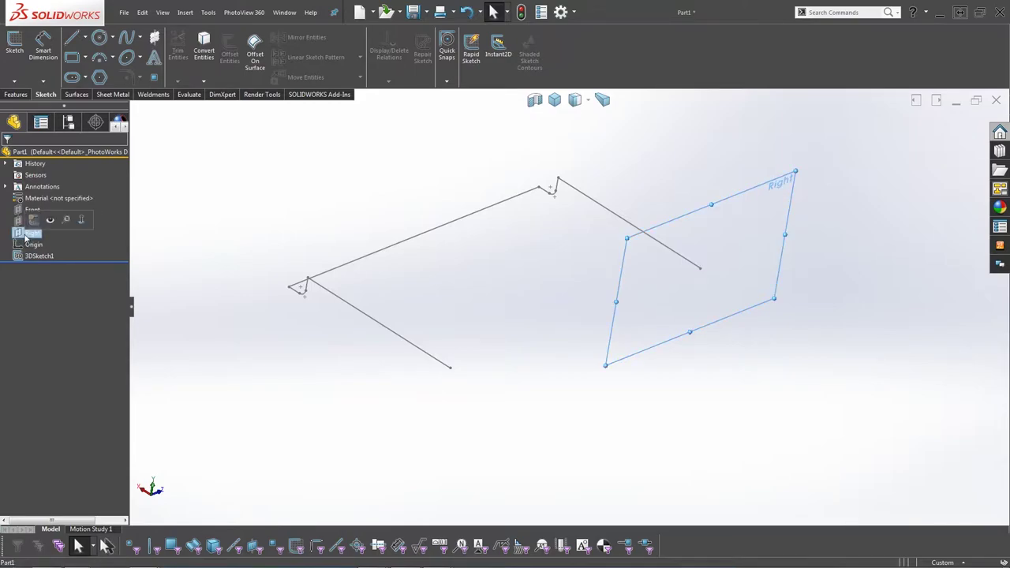
pyautogui.click(36, 224)
pyautogui.click(99, 37)
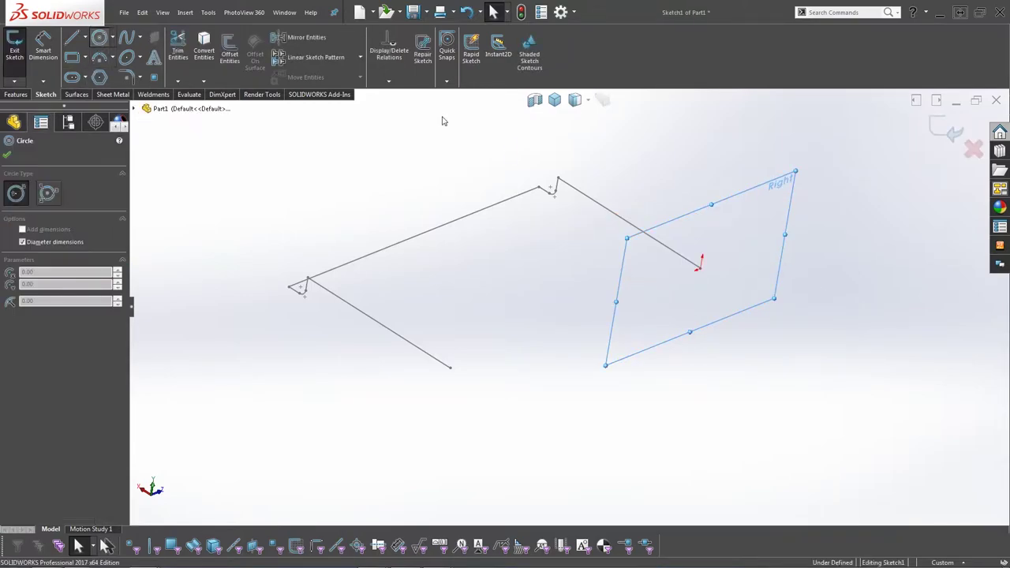
pyautogui.click(701, 268)
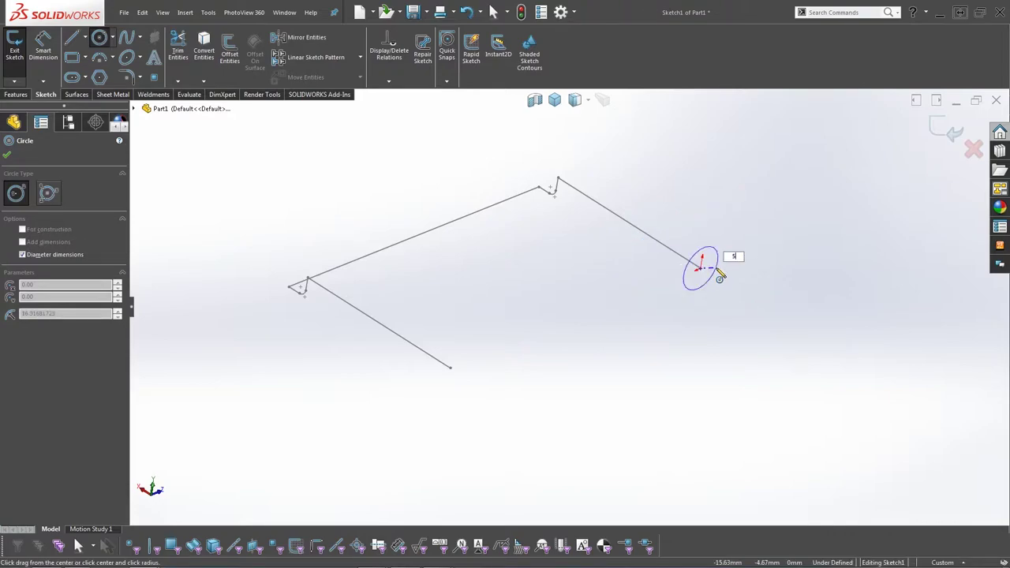
pyautogui.write('5')
pyautogui.press('Return')
pyautogui.press('Escape')
pyautogui.scroll(-2, 716, 273)
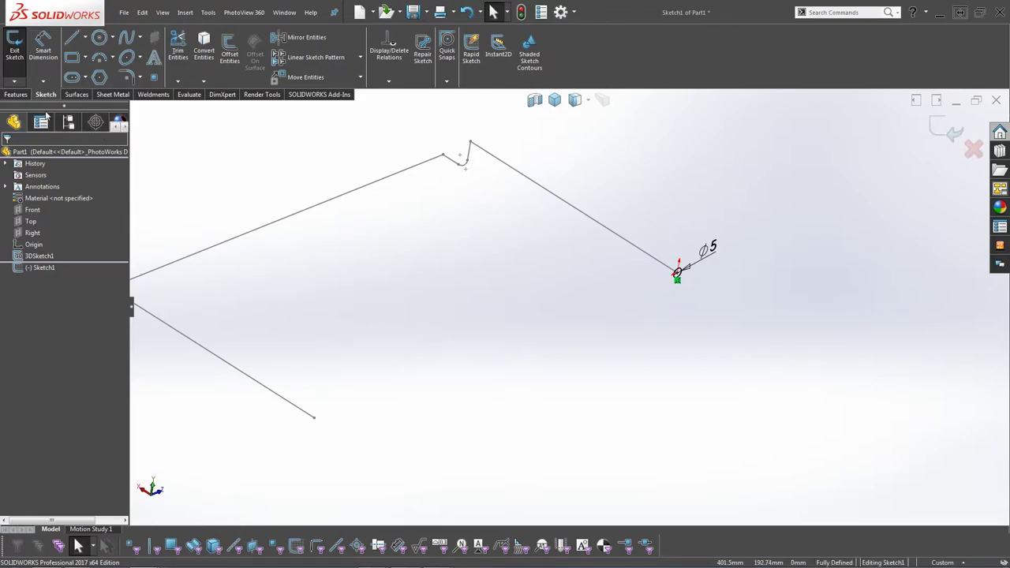
pyautogui.click(16, 94)
pyautogui.click(100, 41)
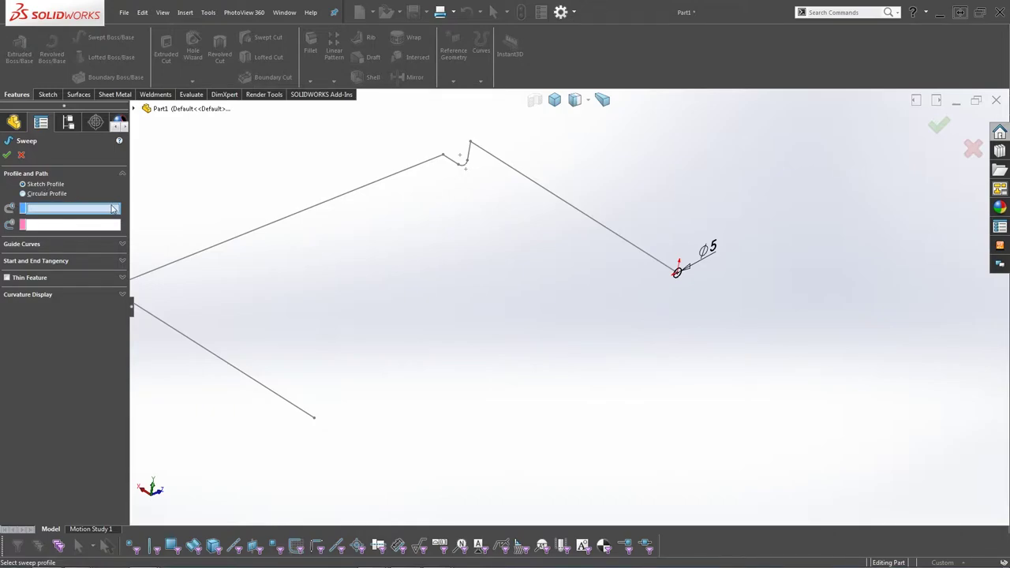
pyautogui.click(677, 274)
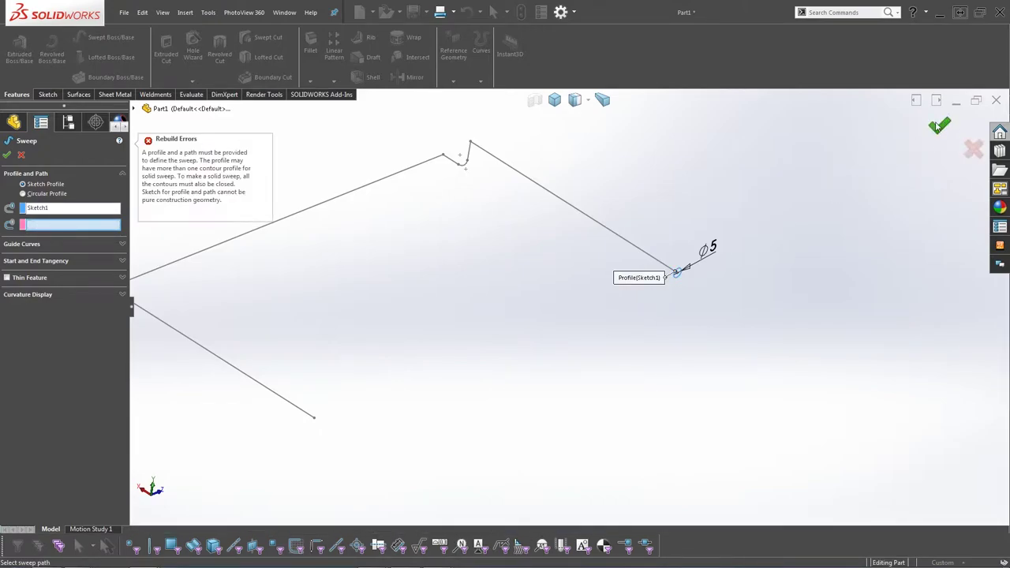
pyautogui.click(973, 150)
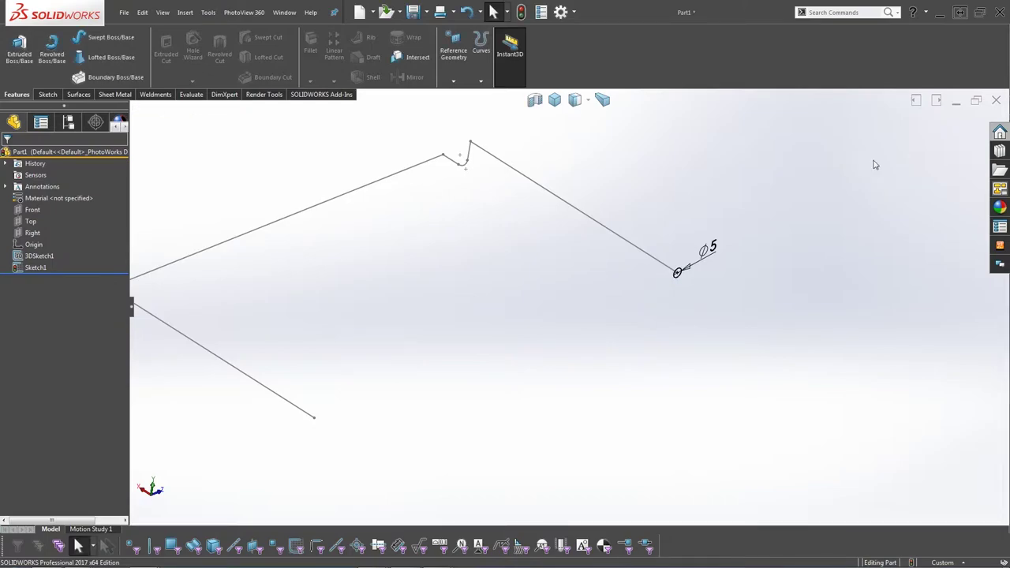
# Rebuild the part and sweep the 5 mm circle along the 3D sketch path to form a solid rod
pyautogui.moveTo(682, 202); pyautogui.dragTo(667, 185, button='middle')
pyautogui.rightClick(668, 185)
pyautogui.click(671, 189)
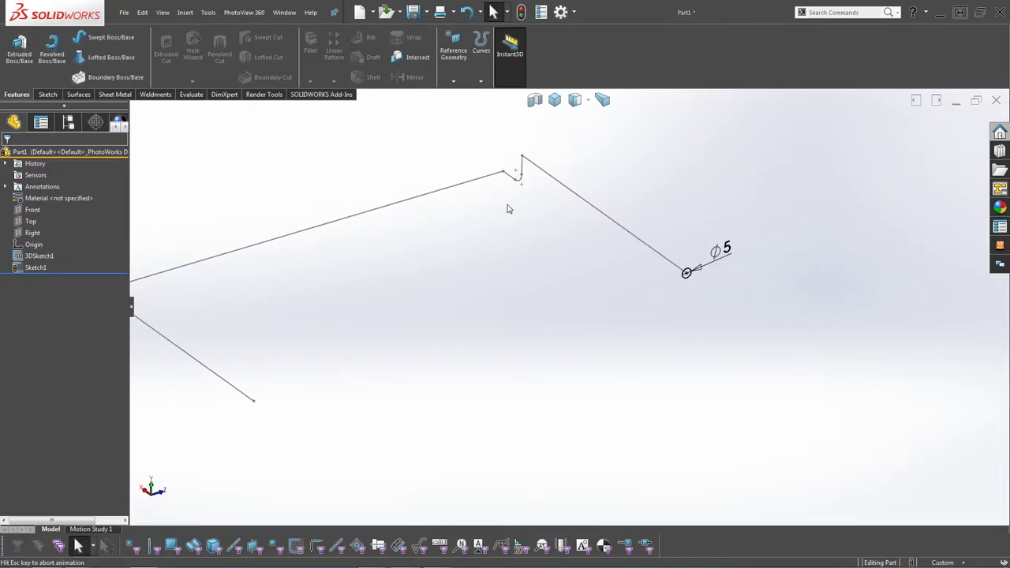
pyautogui.press('f')
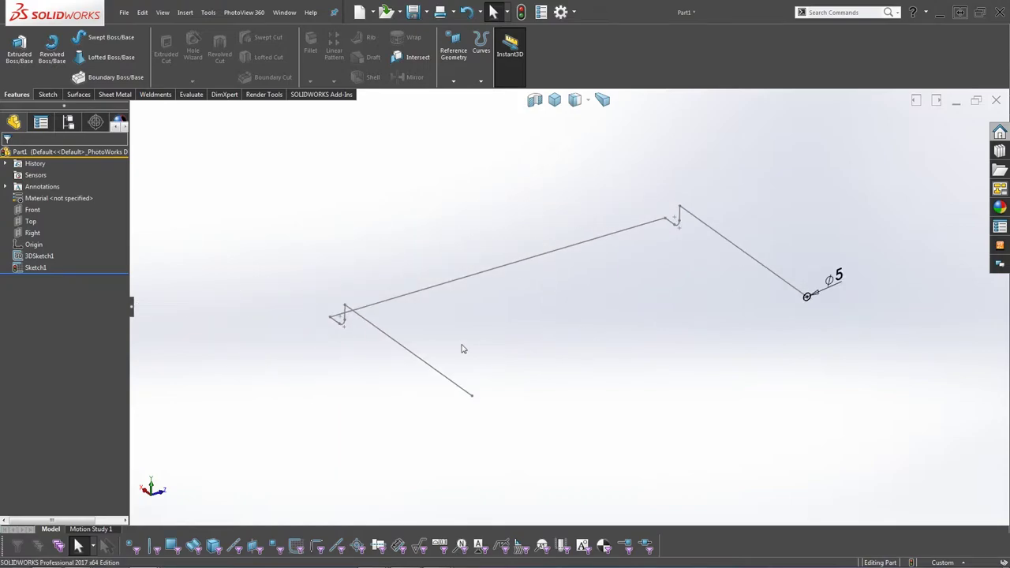
pyautogui.click(521, 11)
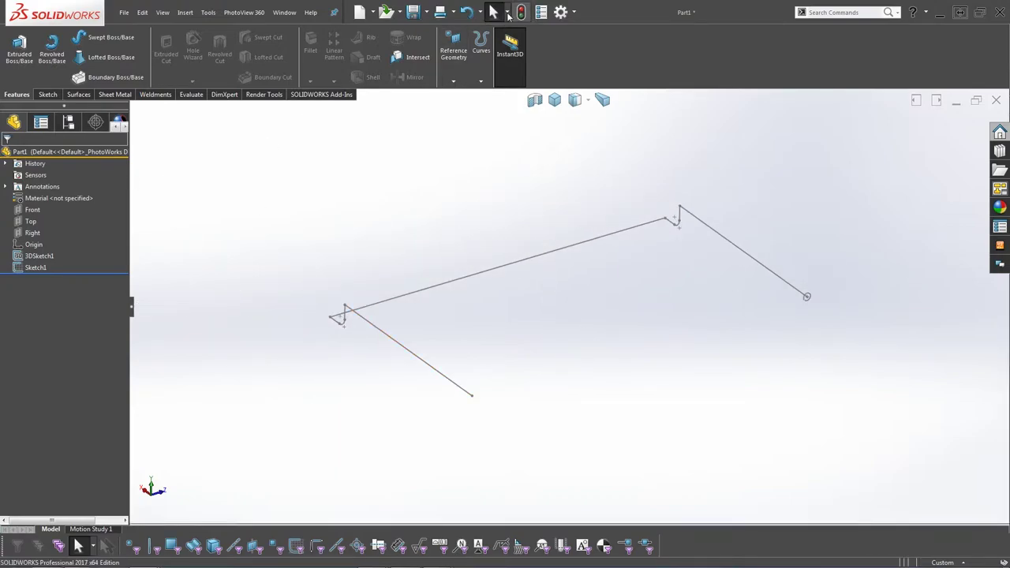
pyautogui.click(106, 38)
pyautogui.scroll(-3, 816, 299)
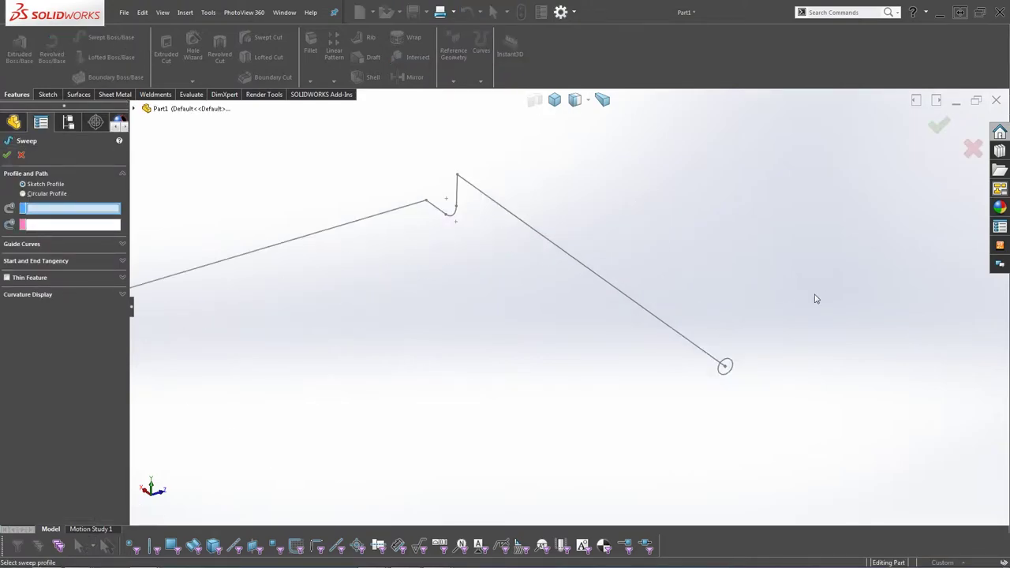
pyautogui.click(732, 374)
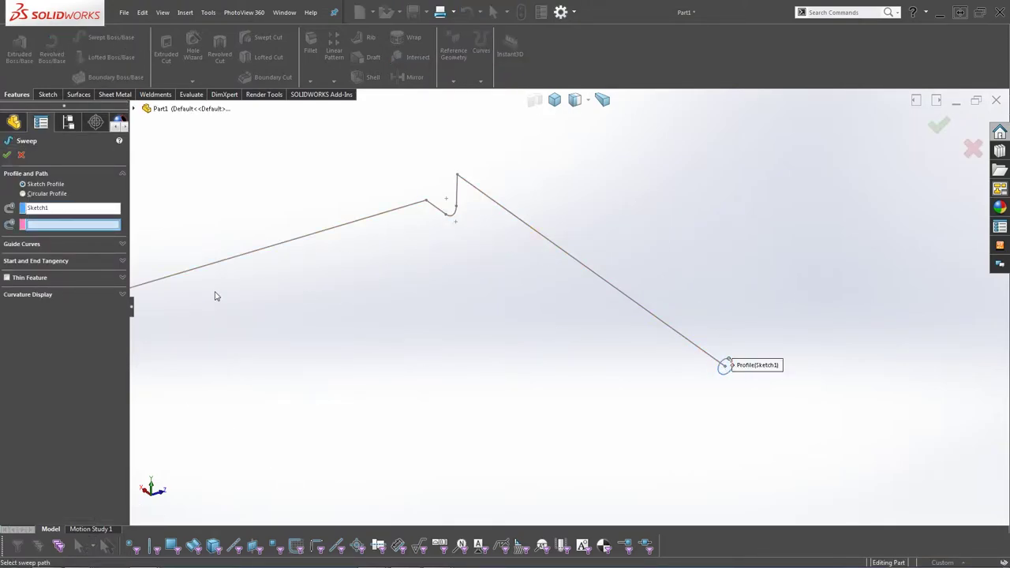
pyautogui.click(605, 286)
pyautogui.rightClick(470, 306)
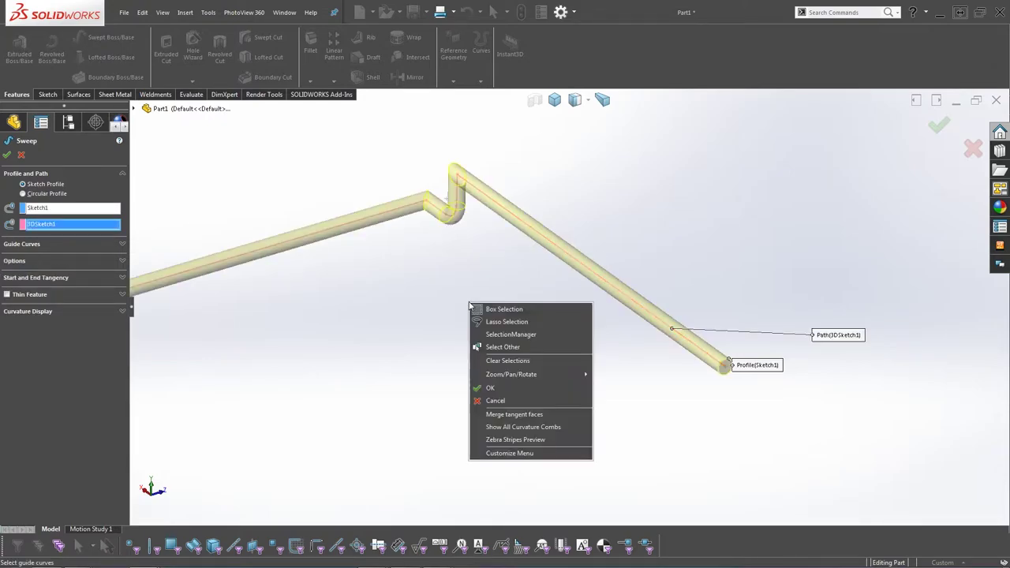
pyautogui.click(545, 388)
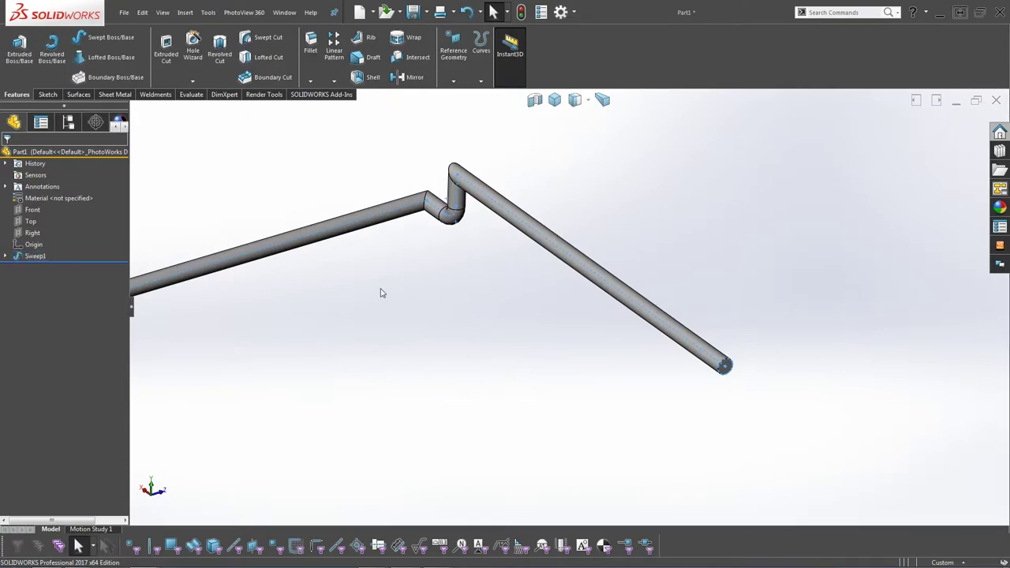
# Edit the sweep's 3D path sketch and select the two sharp corners of the step nearest the origin for 5 mm sketch fillets
pyautogui.moveTo(518, 232); pyautogui.dragTo(584, 281, button='middle')
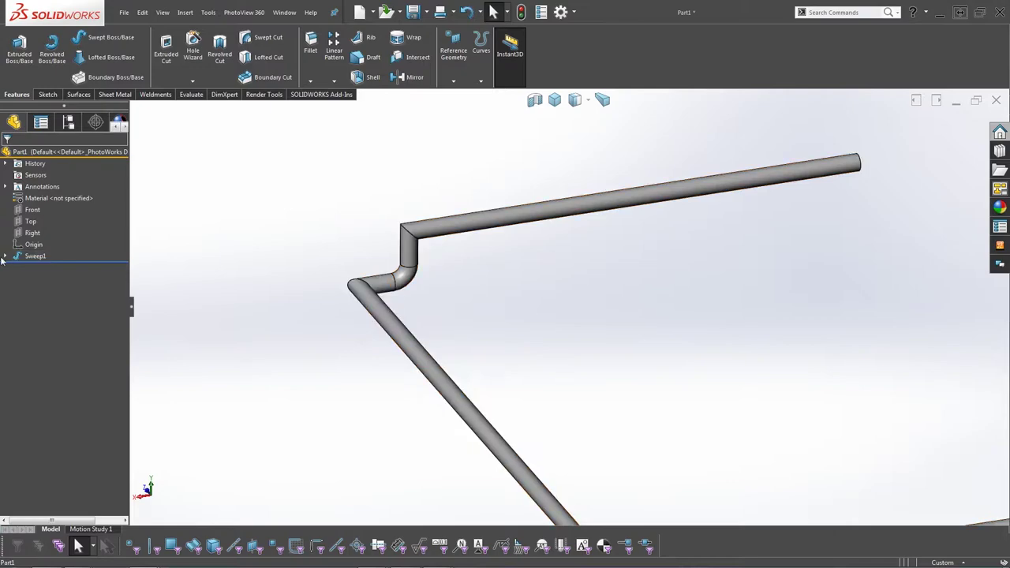
pyautogui.click(6, 258)
pyautogui.click(36, 270)
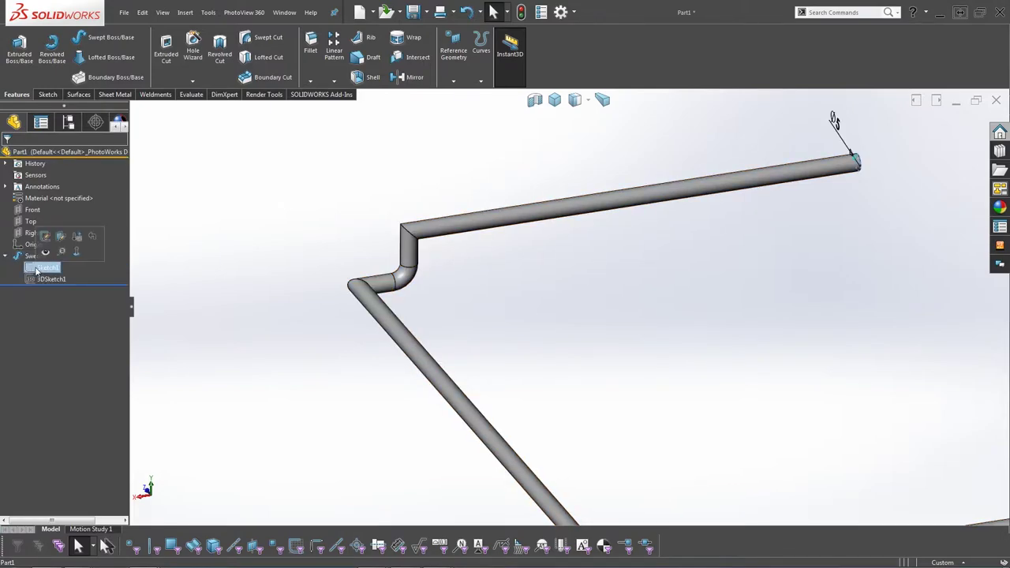
pyautogui.click(50, 279)
pyautogui.click(45, 247)
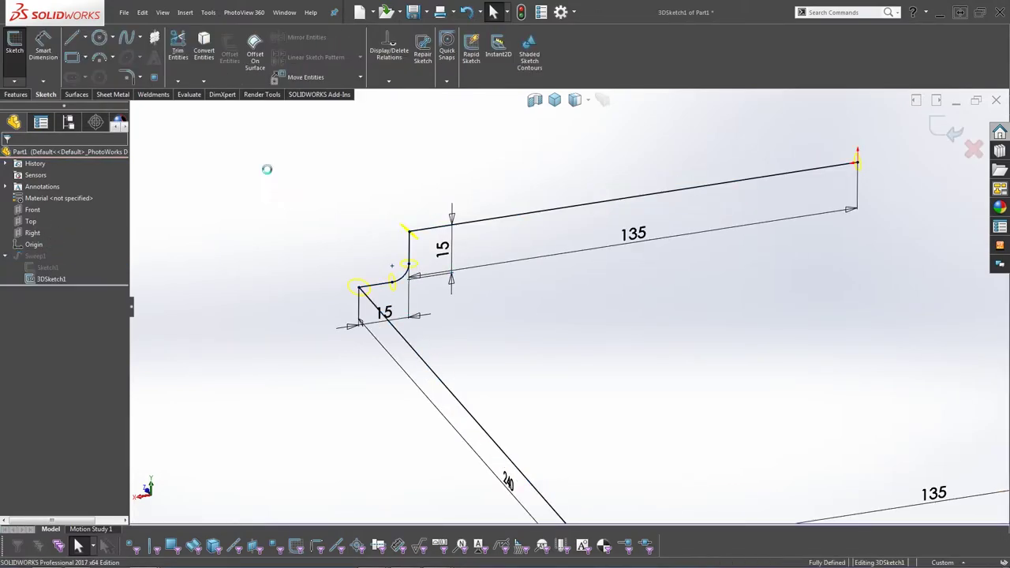
pyautogui.click(126, 76)
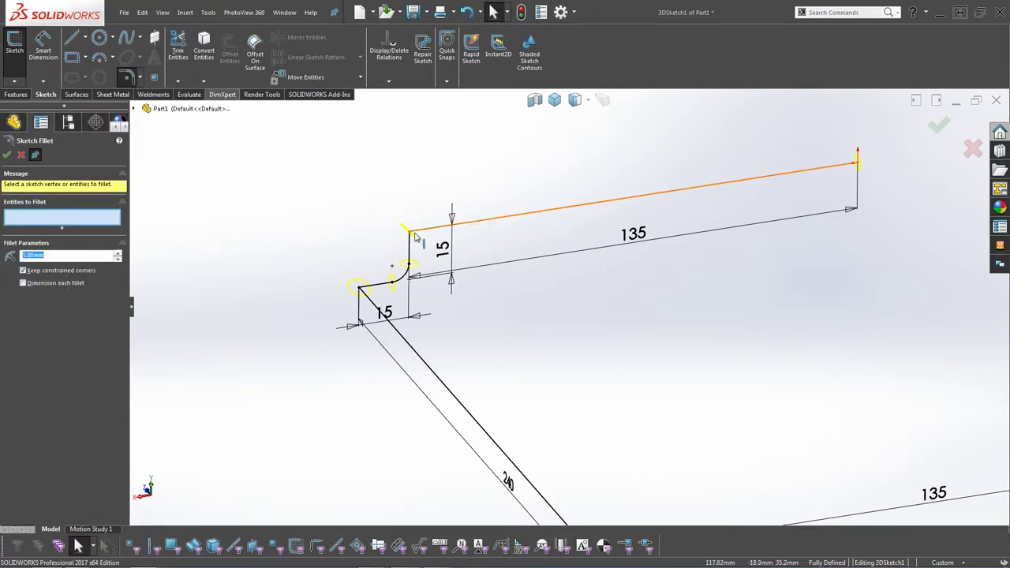
pyautogui.click(410, 231)
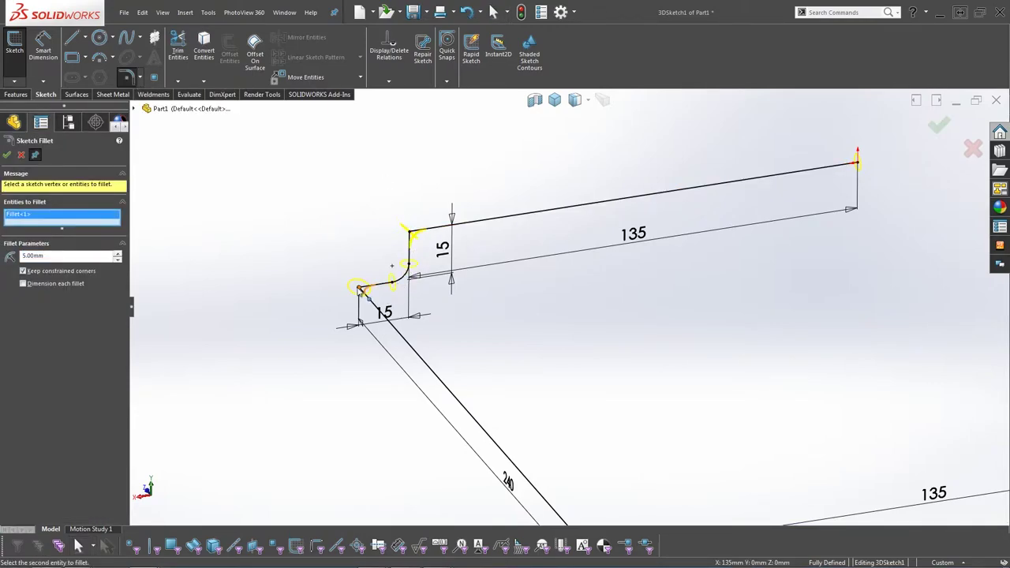
pyautogui.click(360, 288)
# Include the two sharp corners of the opposite step, apply the 5 mm fillets and exit the 3D sketch
pyautogui.press('f')
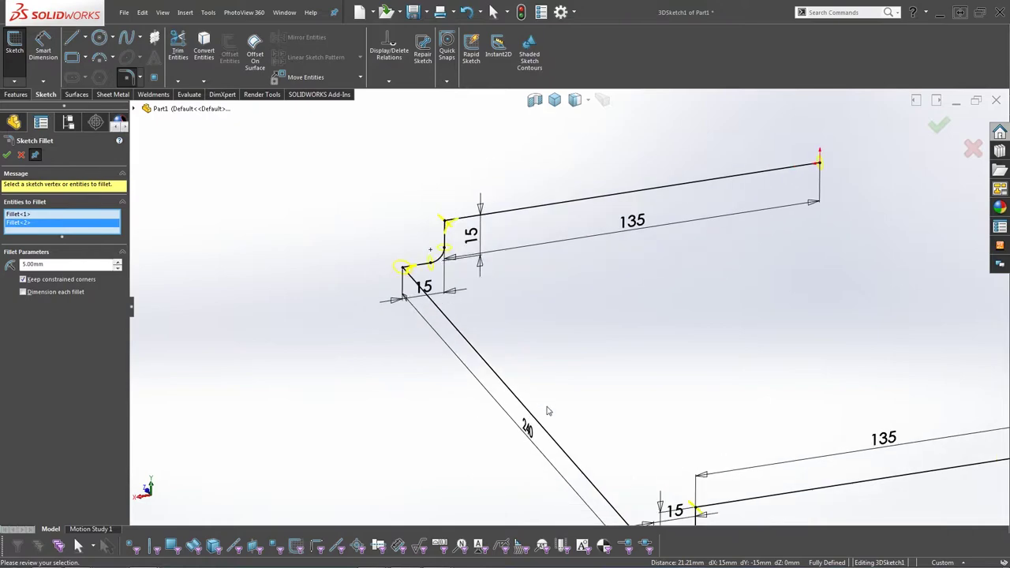
pyautogui.scroll(-3, 642, 494)
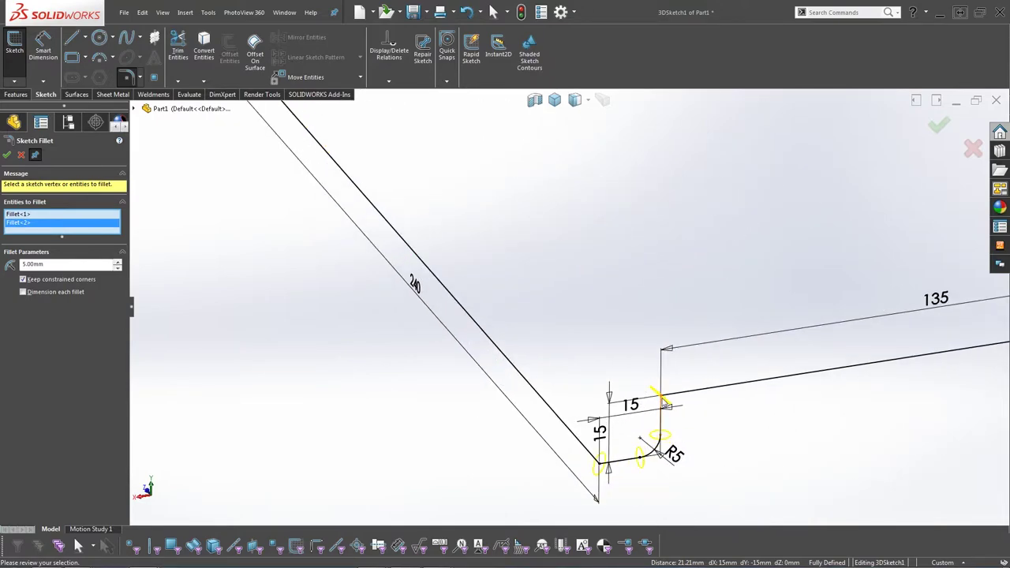
pyautogui.click(665, 398)
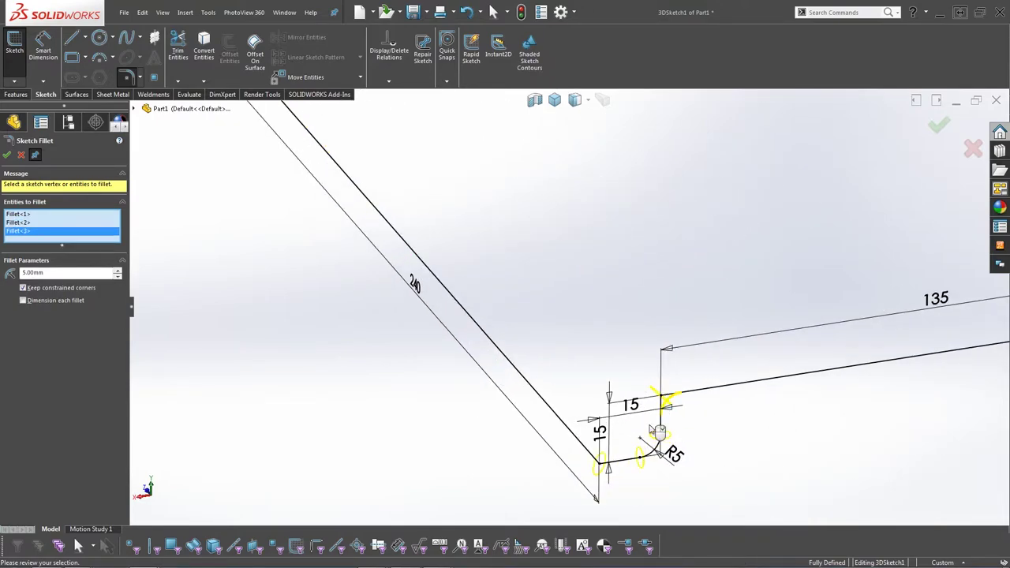
pyautogui.click(605, 467)
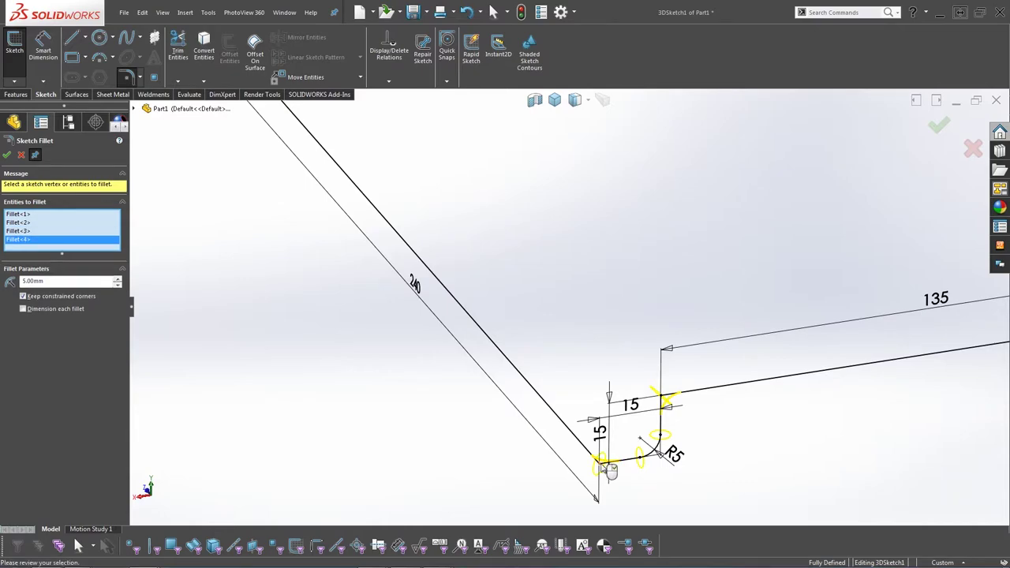
pyautogui.click(937, 129)
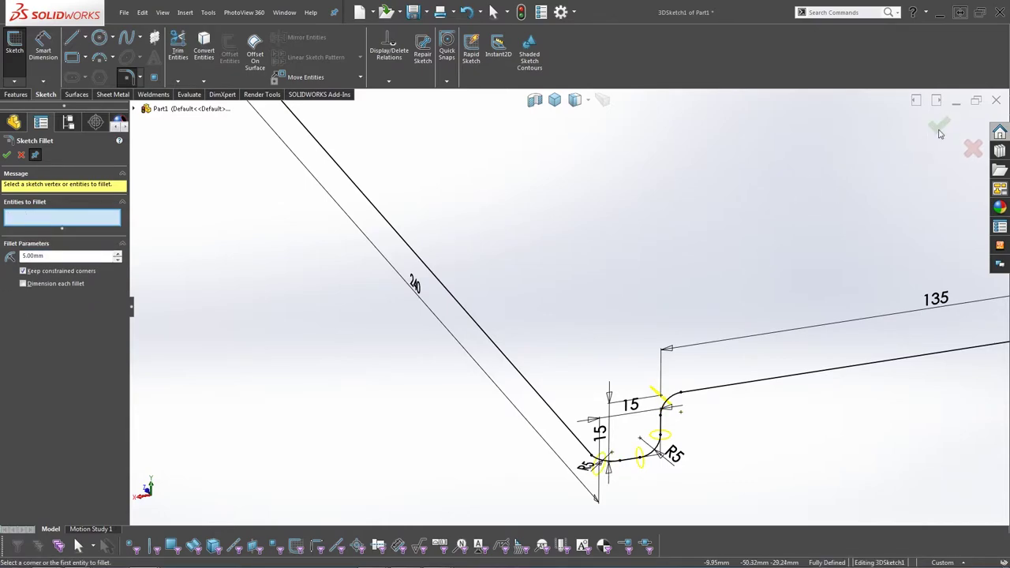
pyautogui.click(939, 130)
pyautogui.click(940, 130)
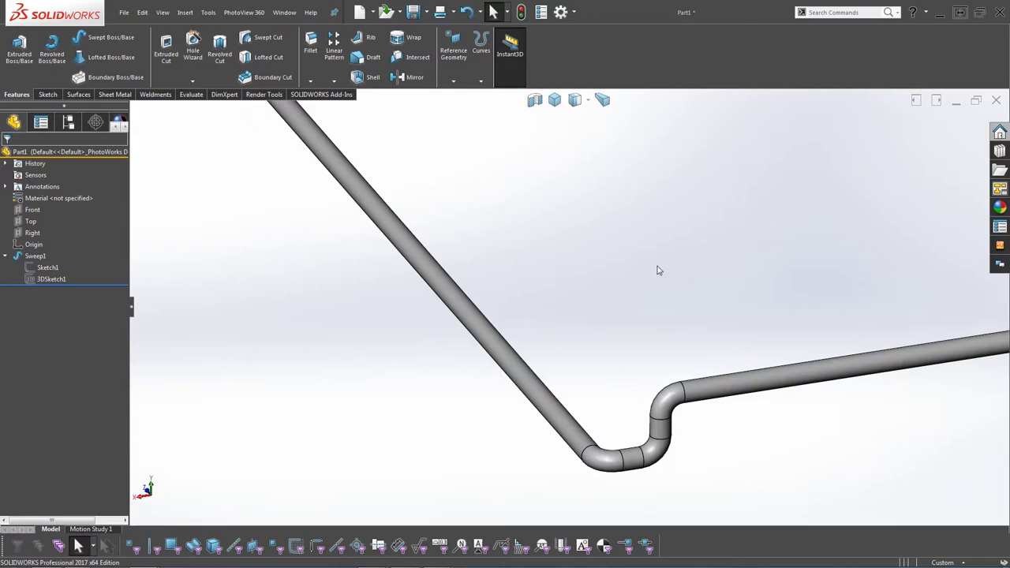
# Sketch a 4 mm diameter circle on the Front plane, on the rod's centreline about 10 mm from its free end
pyautogui.press('f')
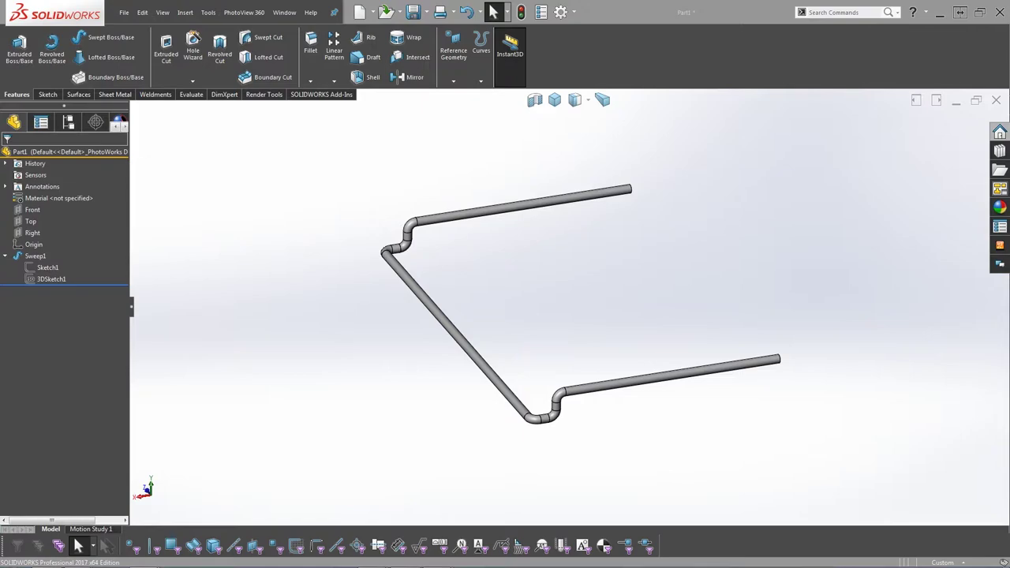
pyautogui.click(34, 210)
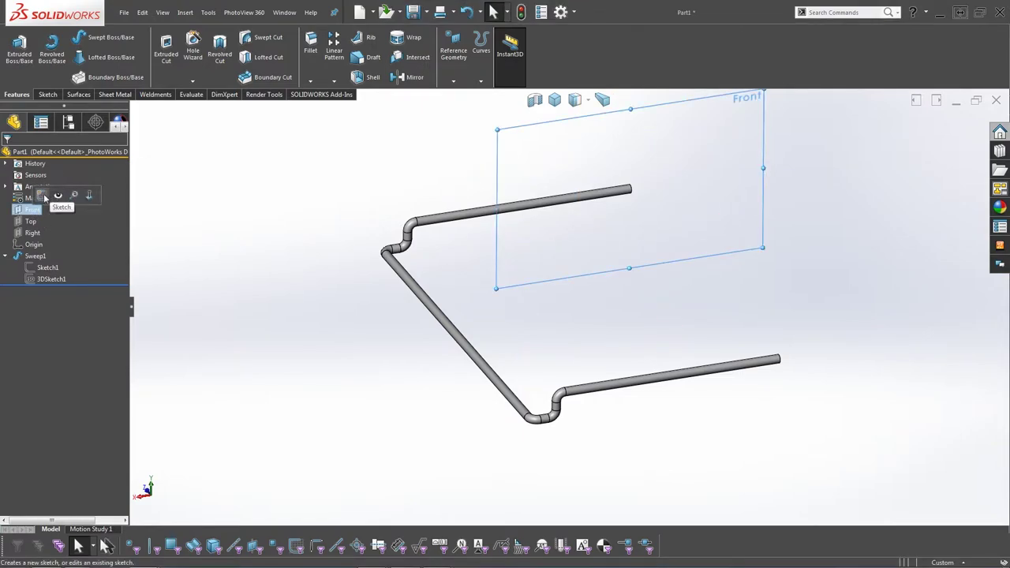
pyautogui.click(56, 194)
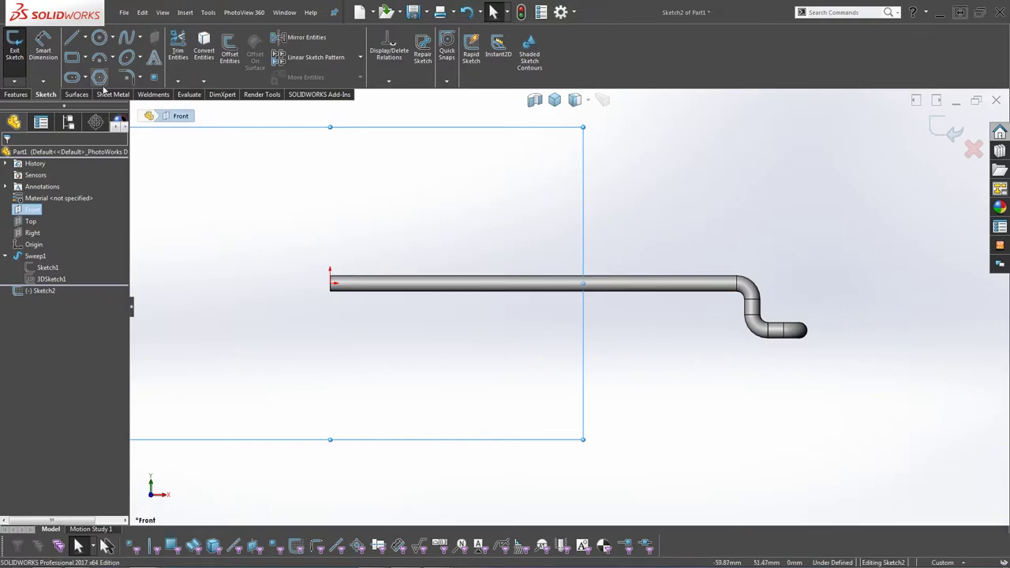
pyautogui.click(98, 37)
pyautogui.scroll(-5, 341, 284)
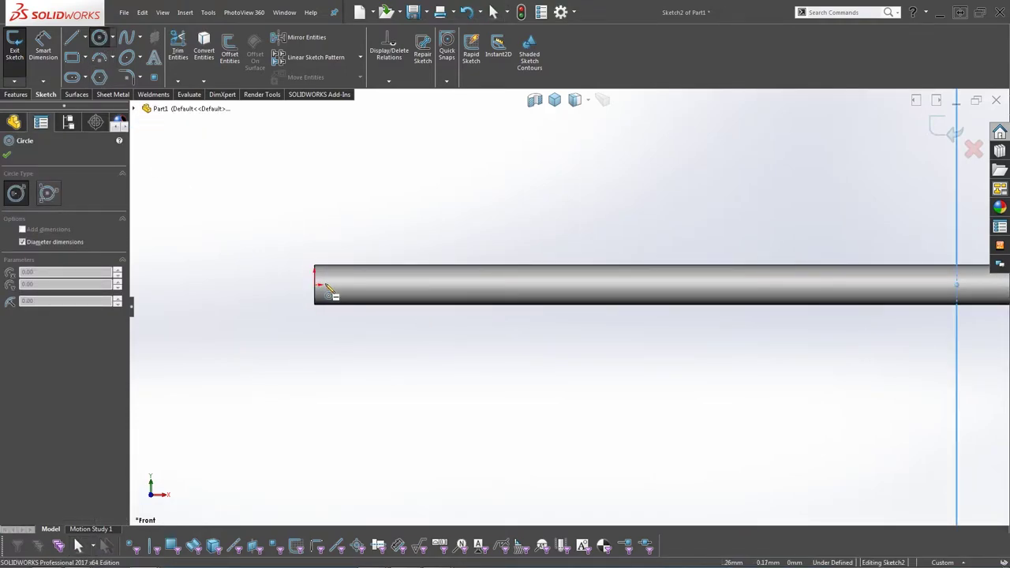
pyautogui.click(392, 285)
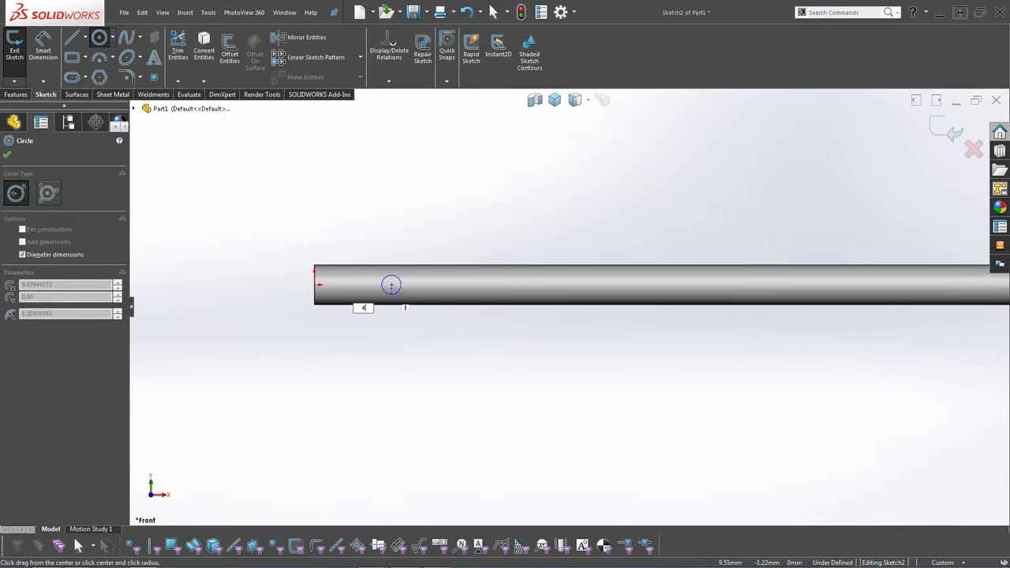
pyautogui.write('4')
pyautogui.press('Return')
pyautogui.press('Escape')
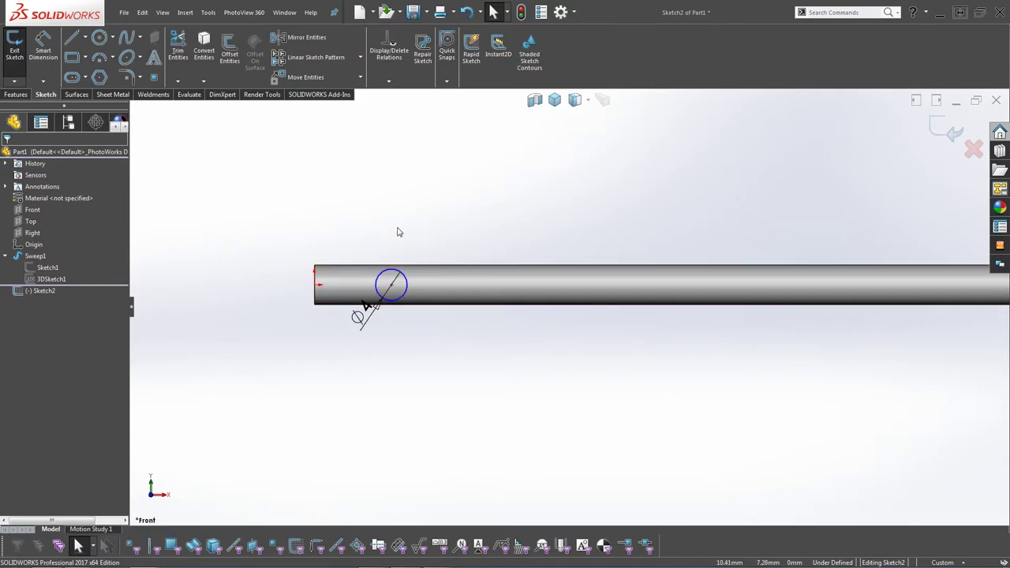
# Dimension the horizontal distance from the origin at the rod's end to the 4 mm circle's centre
pyautogui.click(400, 278)
pyautogui.click(390, 287)
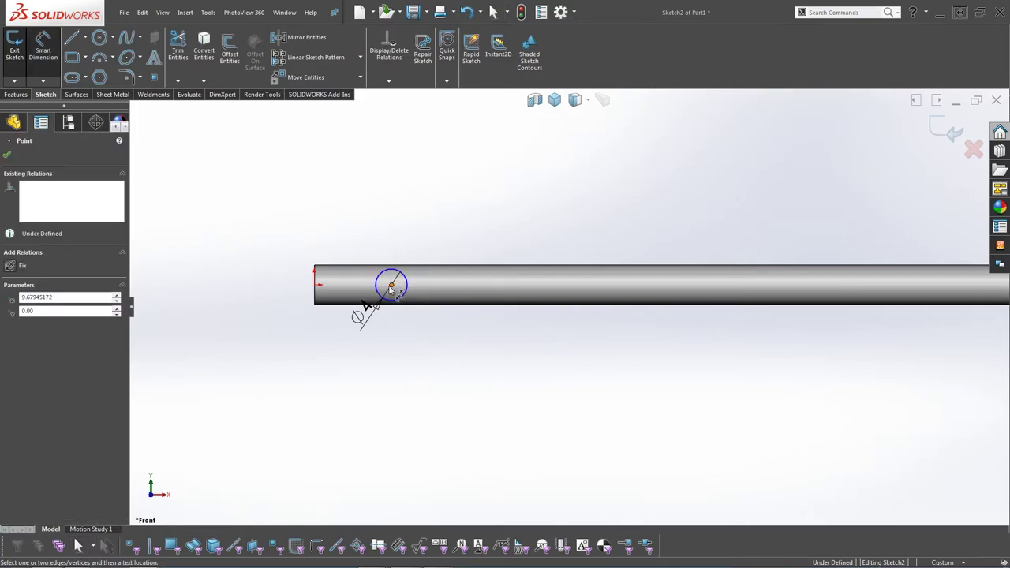
pyautogui.click(316, 288)
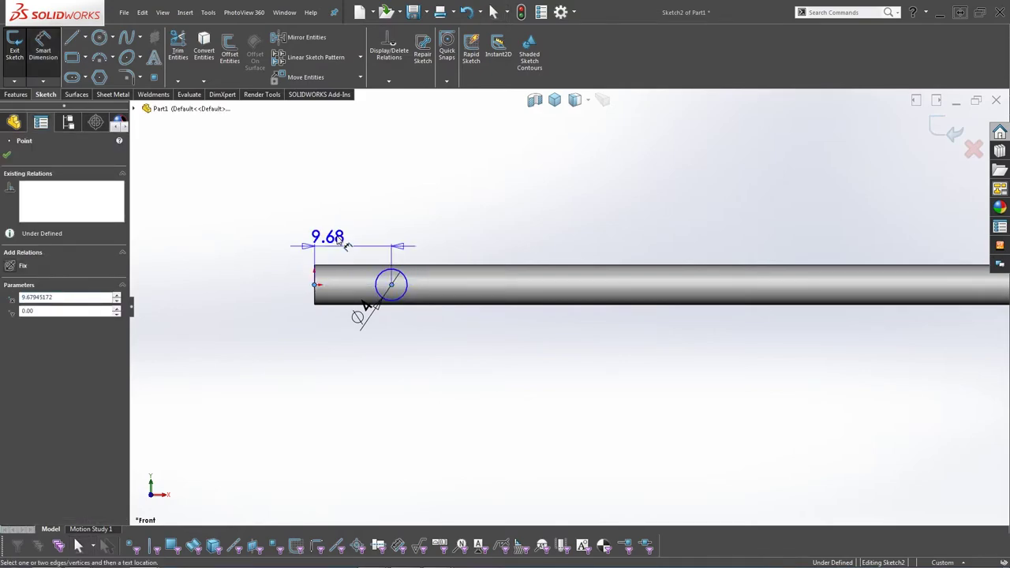